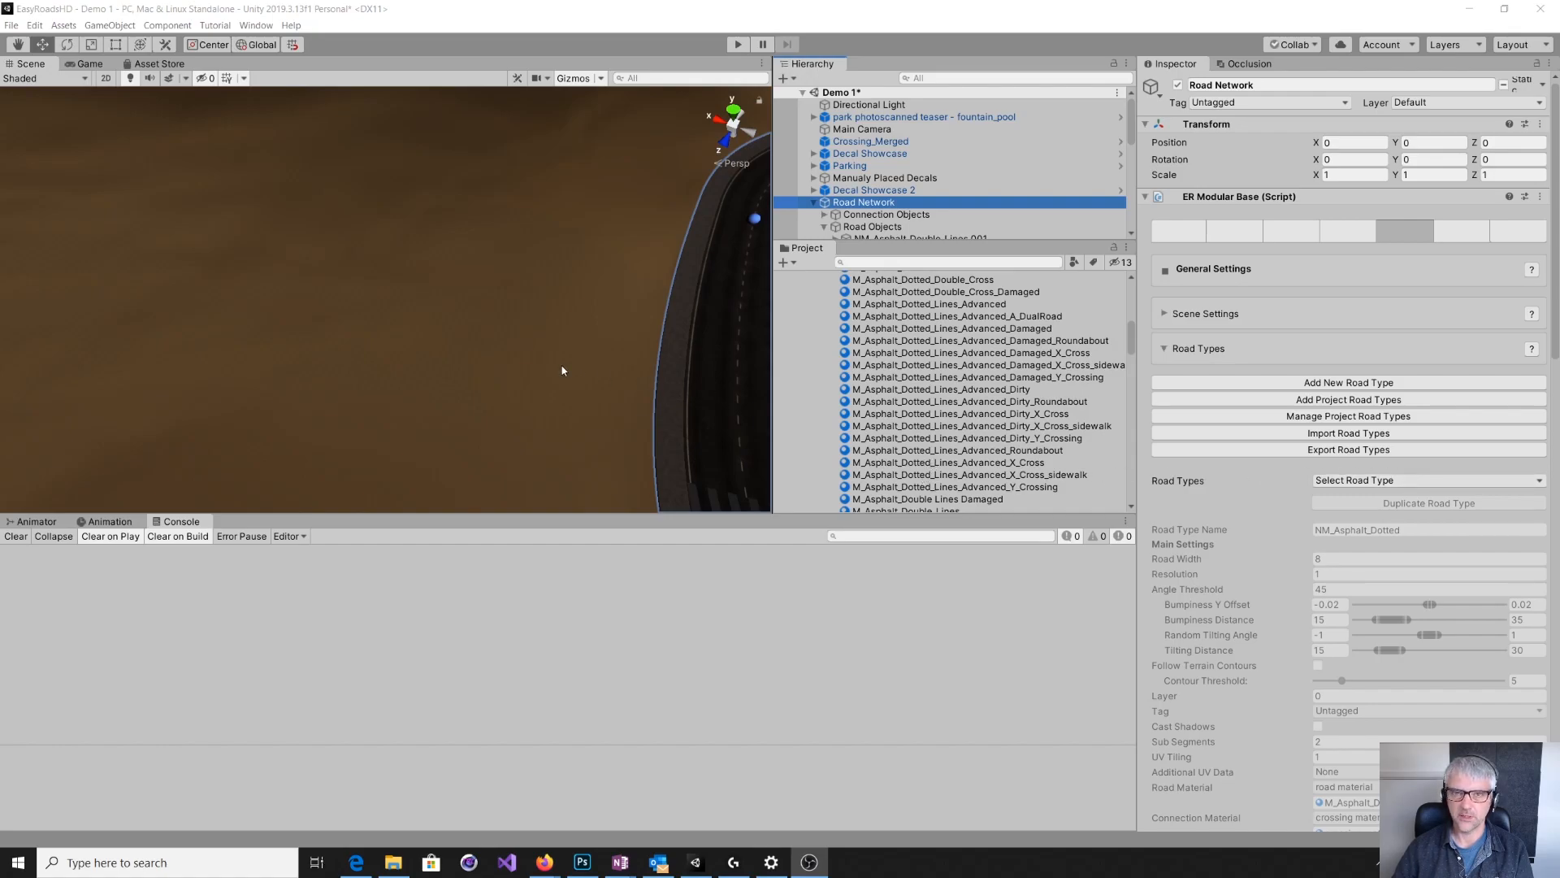
# - Select the curved dotted asphalt road through its marker in the scene and examine its road settings
pyautogui.keyDown('alt'); pyautogui.moveTo(564, 369); pyautogui.dragTo(661, 338); pyautogui.keyUp('alt')
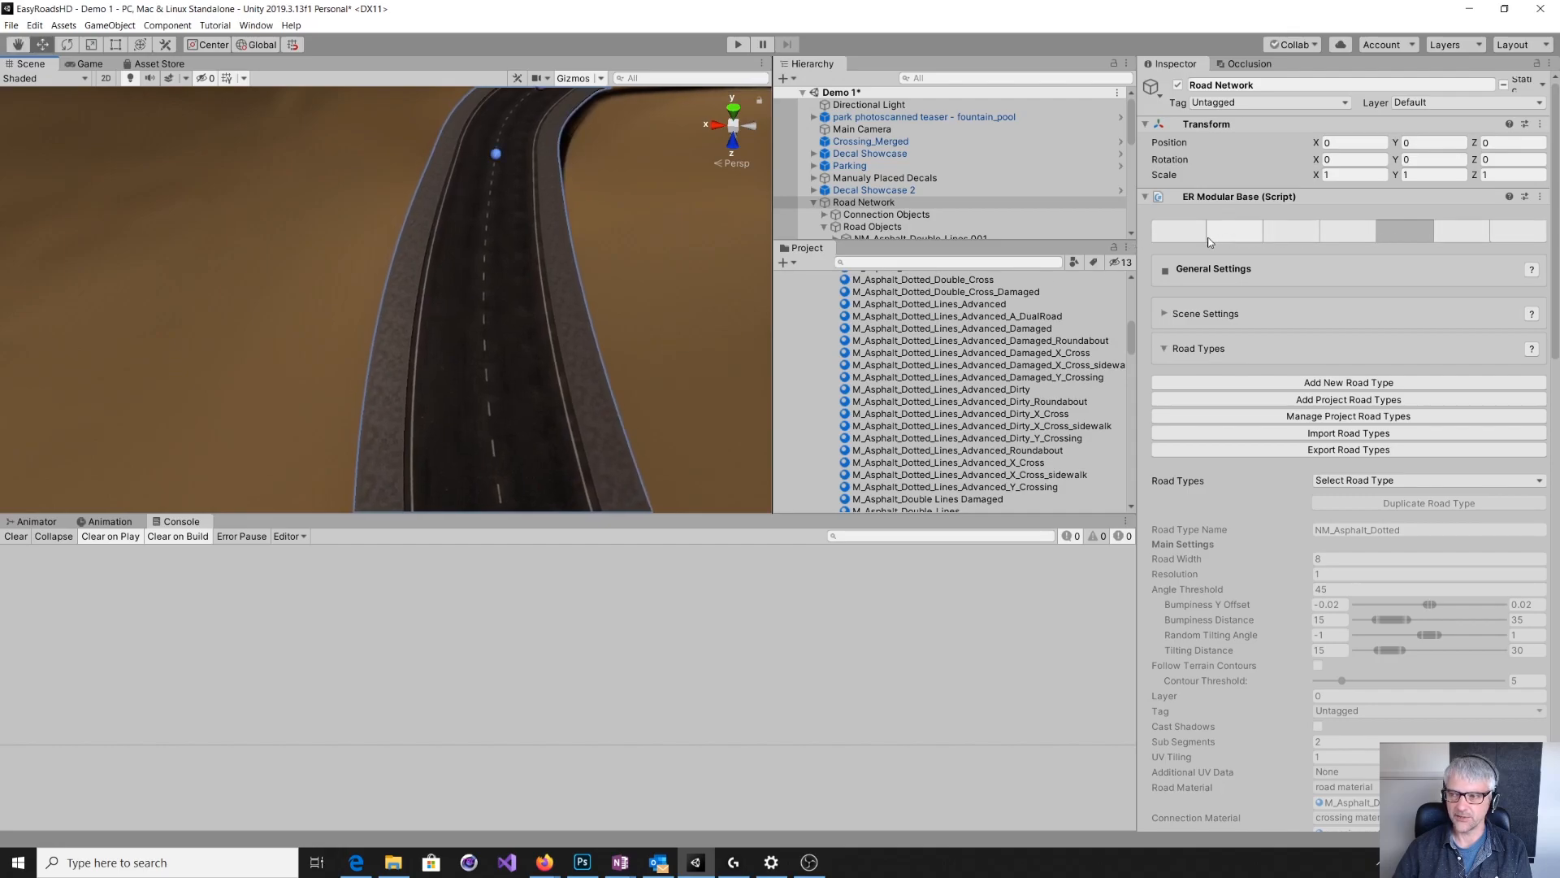
pyautogui.keyDown('alt'); pyautogui.moveTo(679, 352); pyautogui.dragTo(618, 325); pyautogui.keyUp('alt')
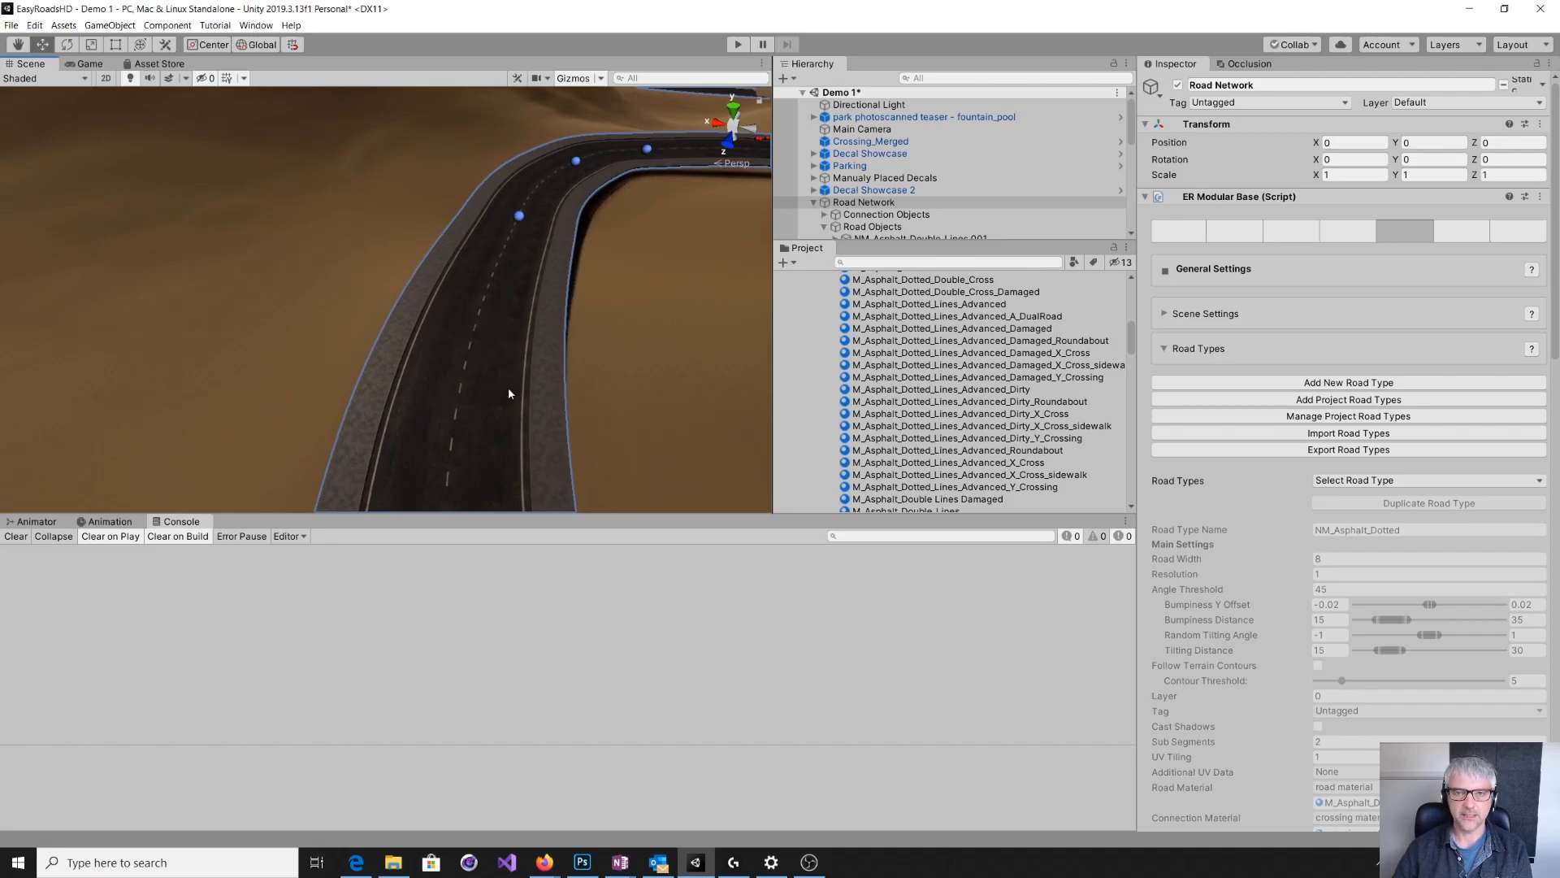
pyautogui.click(520, 217)
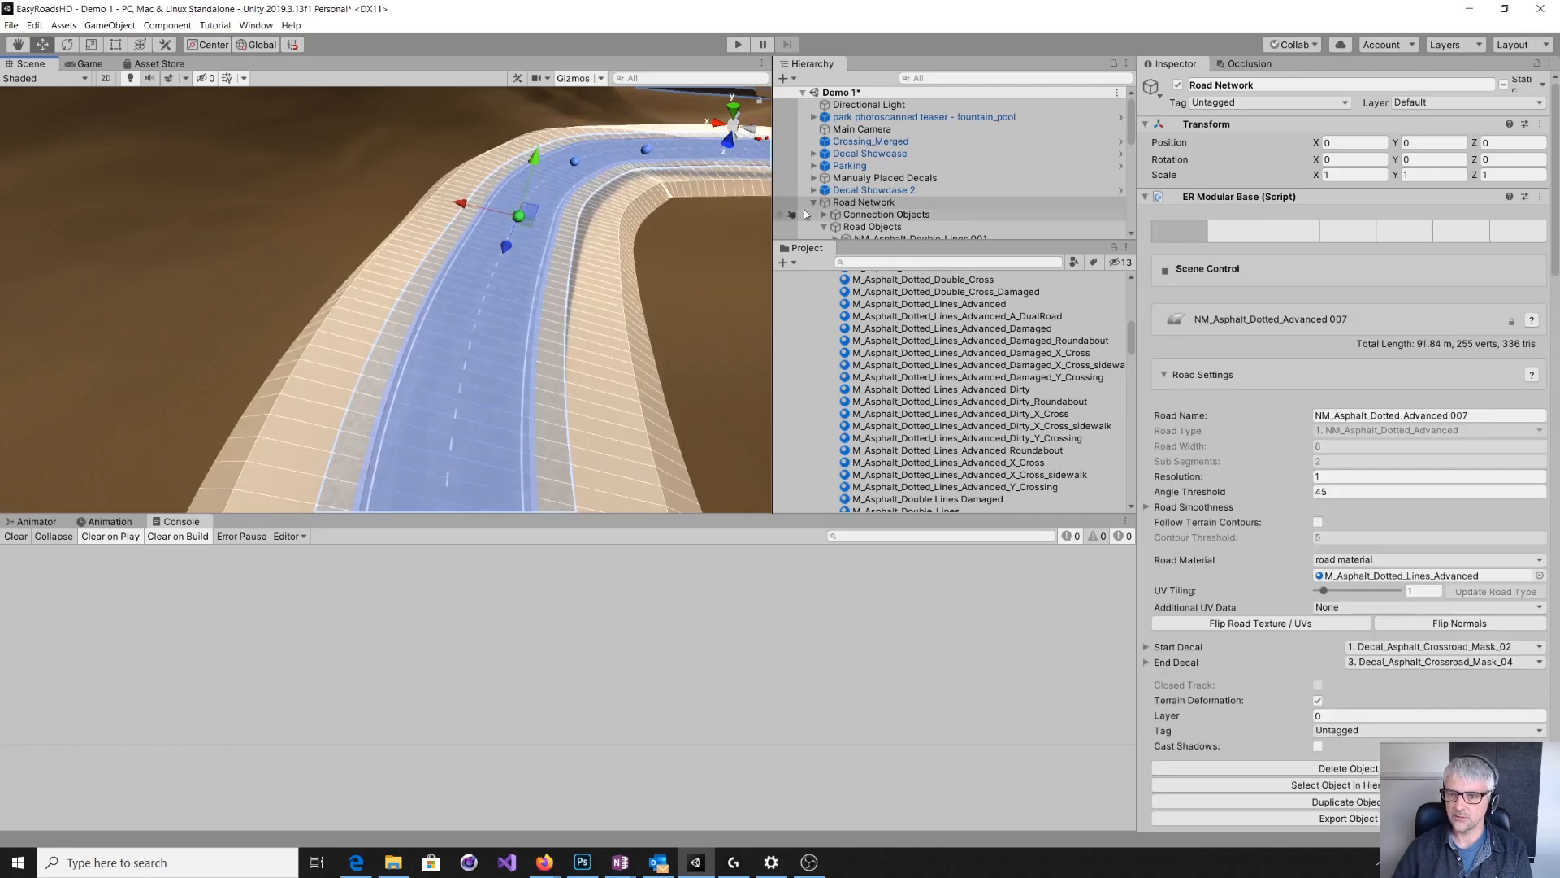
# - Duplicate the Road Network's NM_Asphalt_Dotted_Advanced road type and set the copy's road width to 16
pyautogui.click(845, 205)
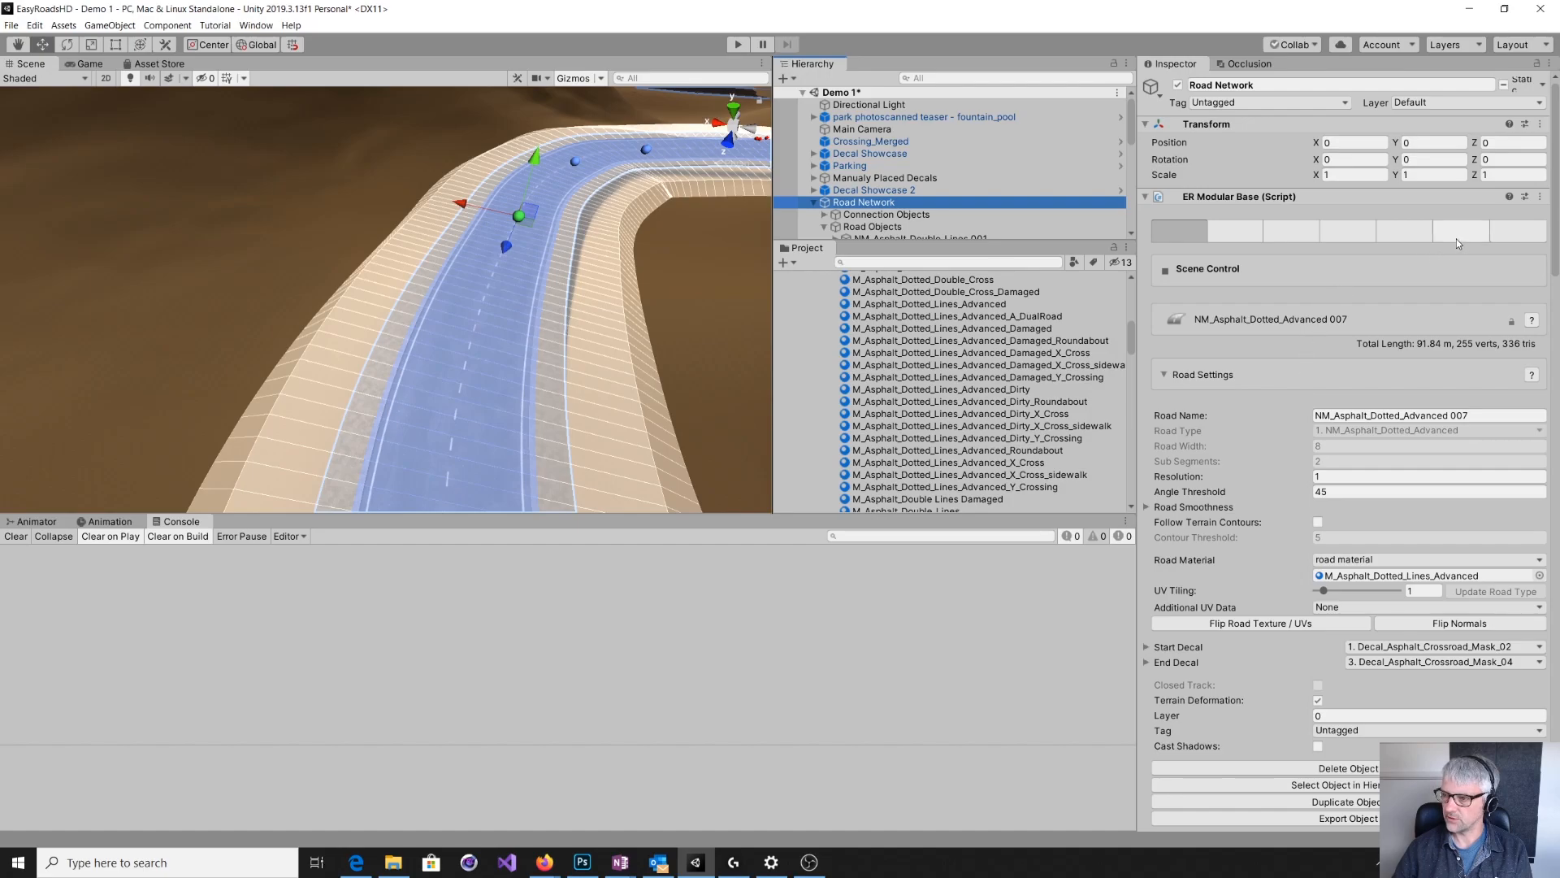
pyautogui.click(1409, 239)
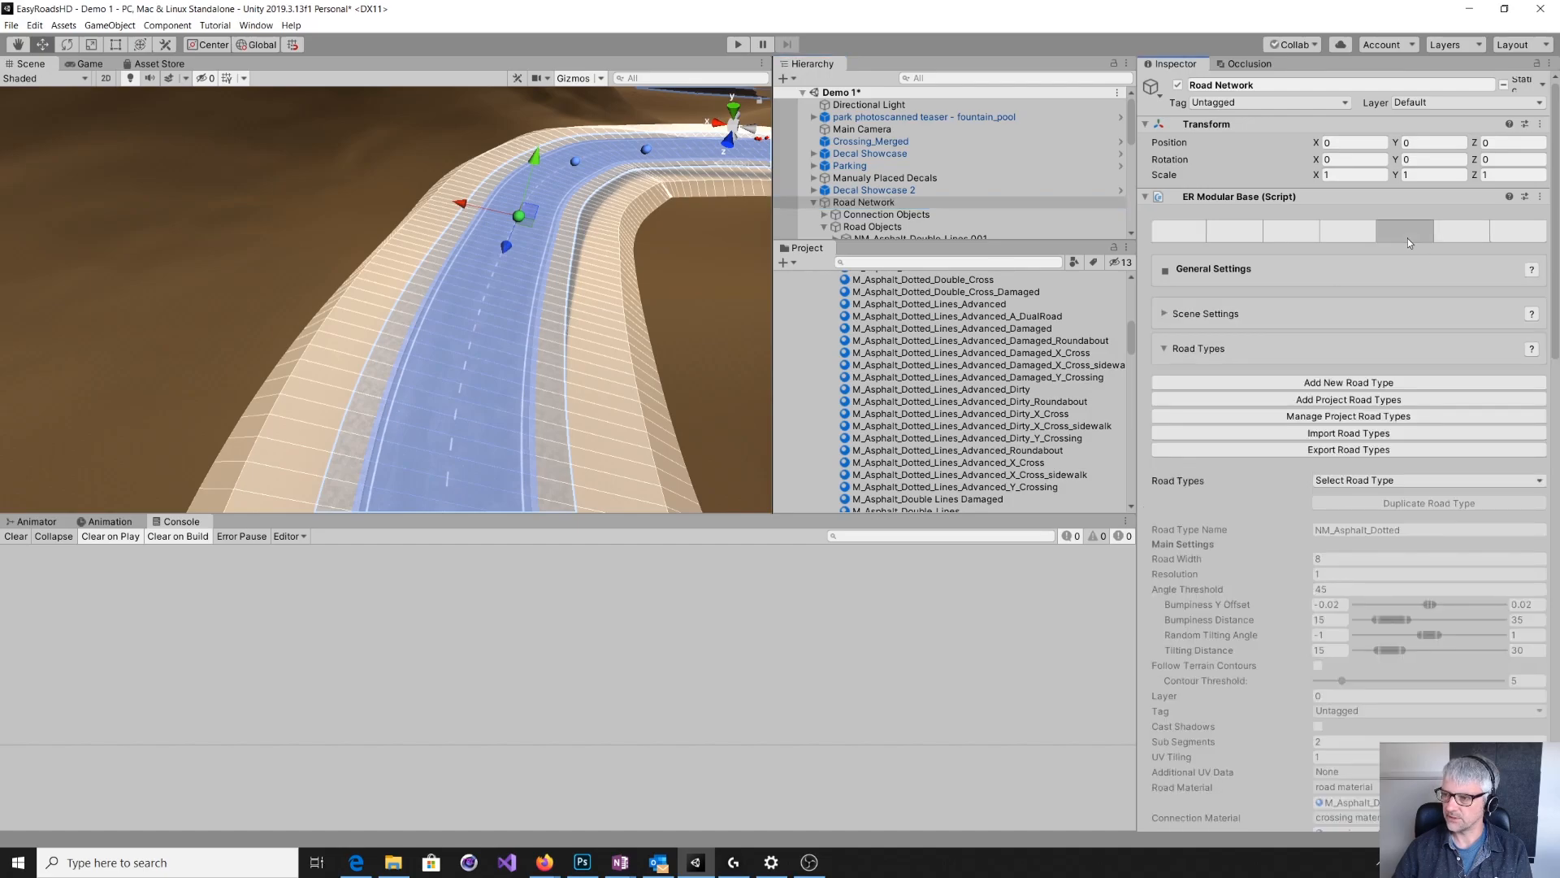
pyautogui.click(1446, 481)
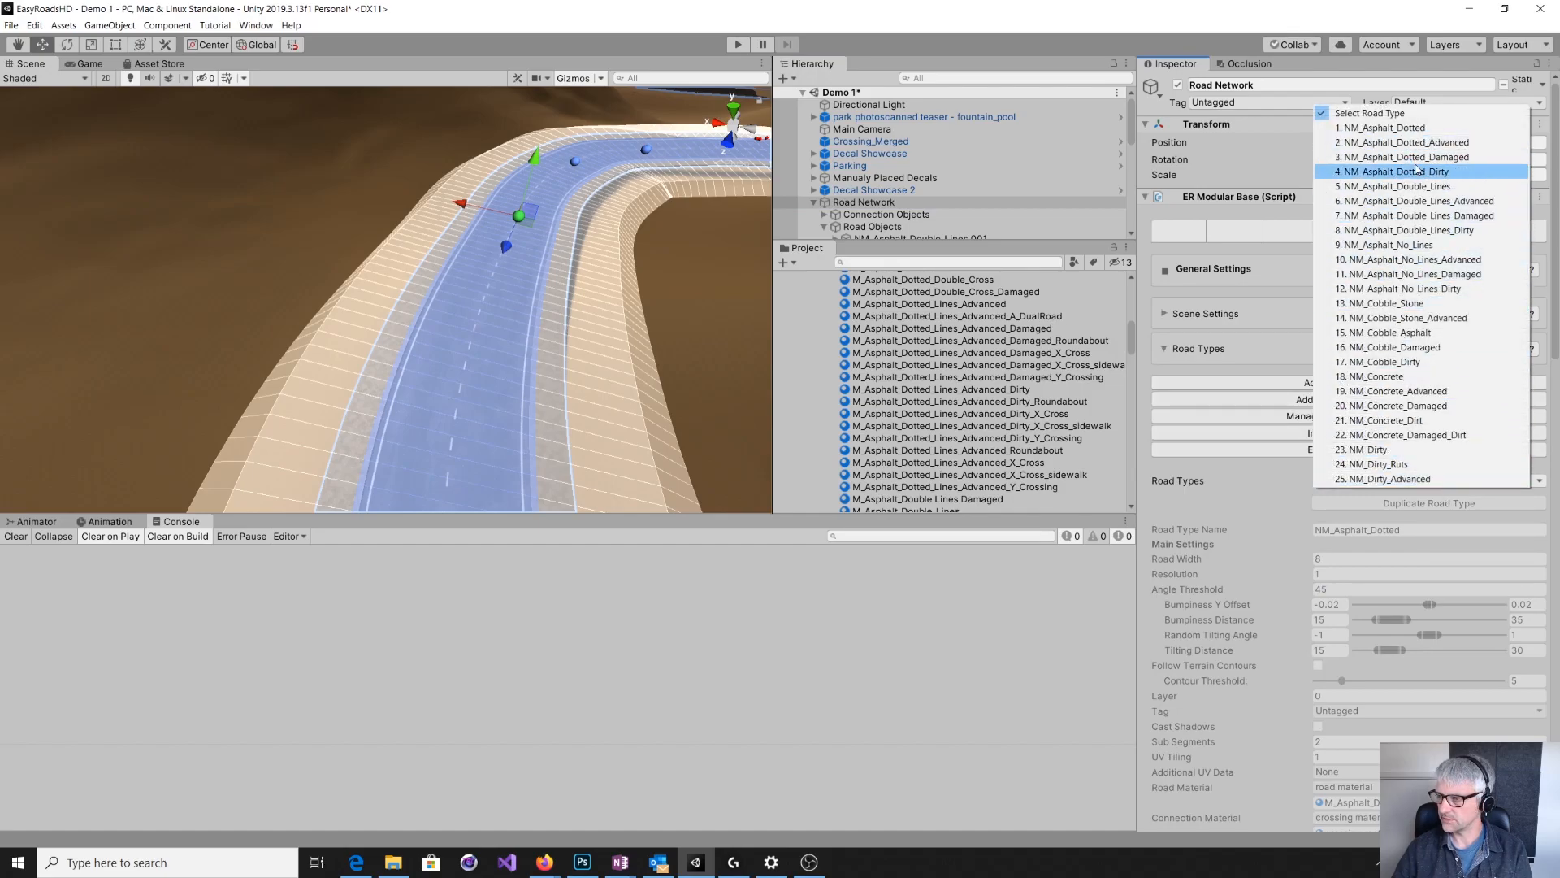
pyautogui.click(1414, 143)
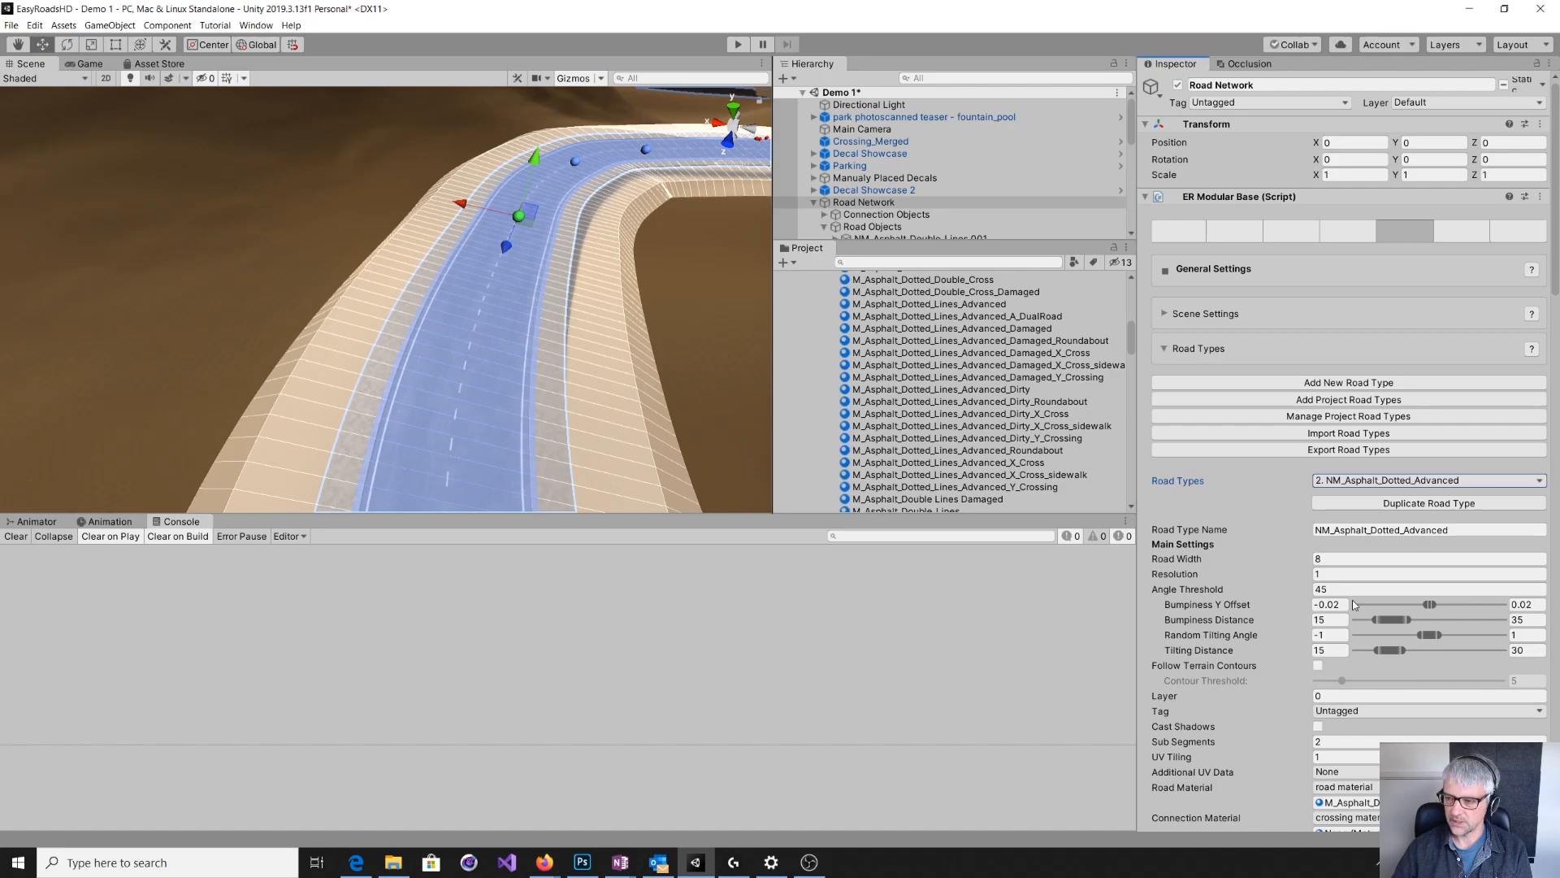
pyautogui.moveTo(1251, 640)
pyautogui.click(1375, 504)
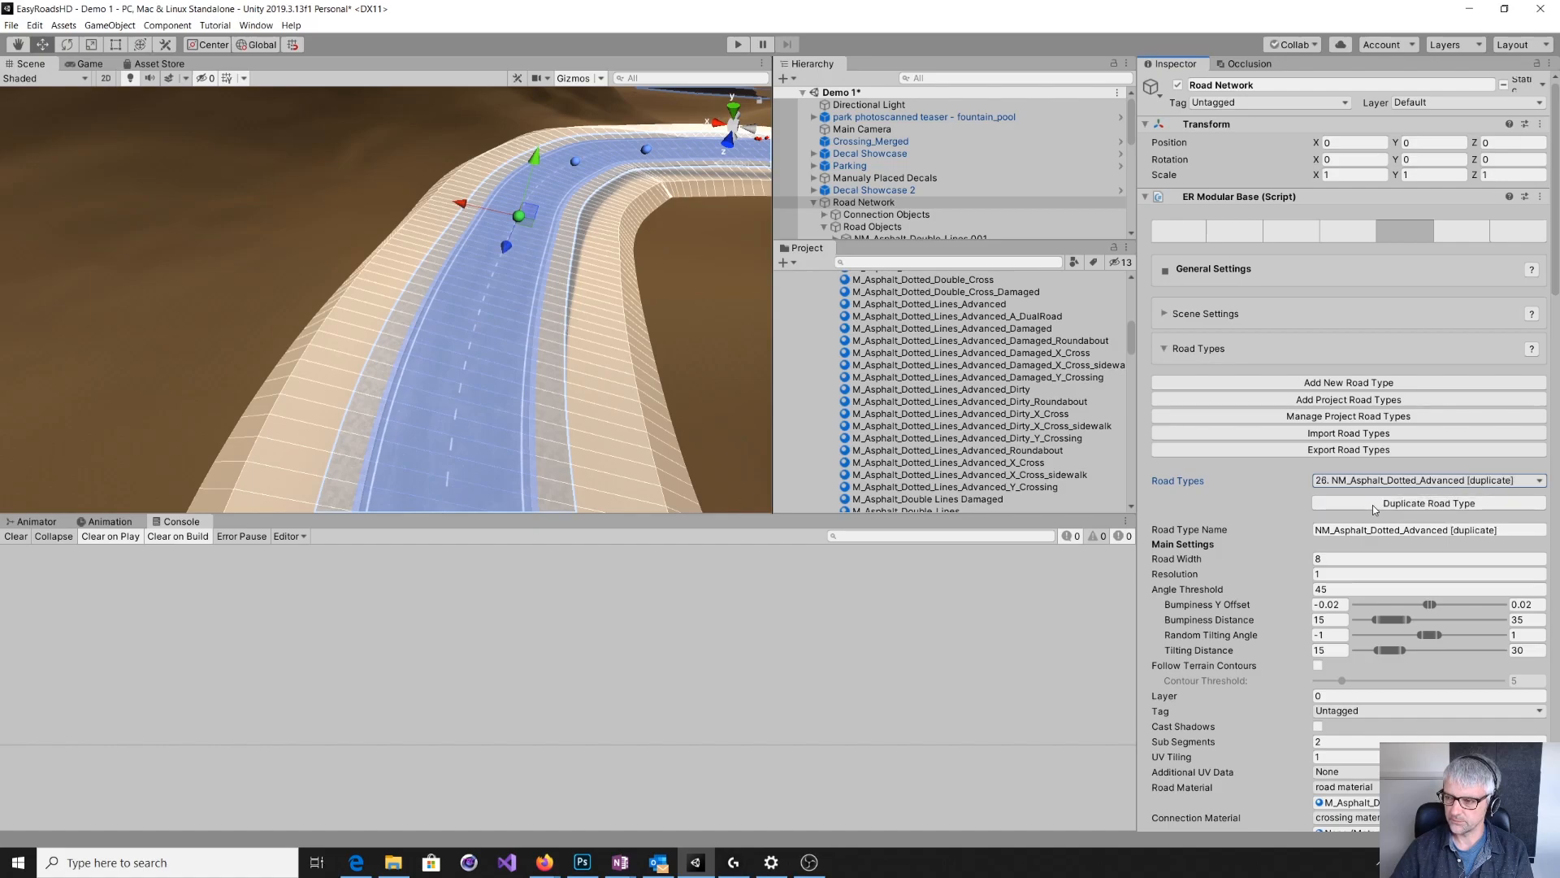
pyautogui.click(1340, 560)
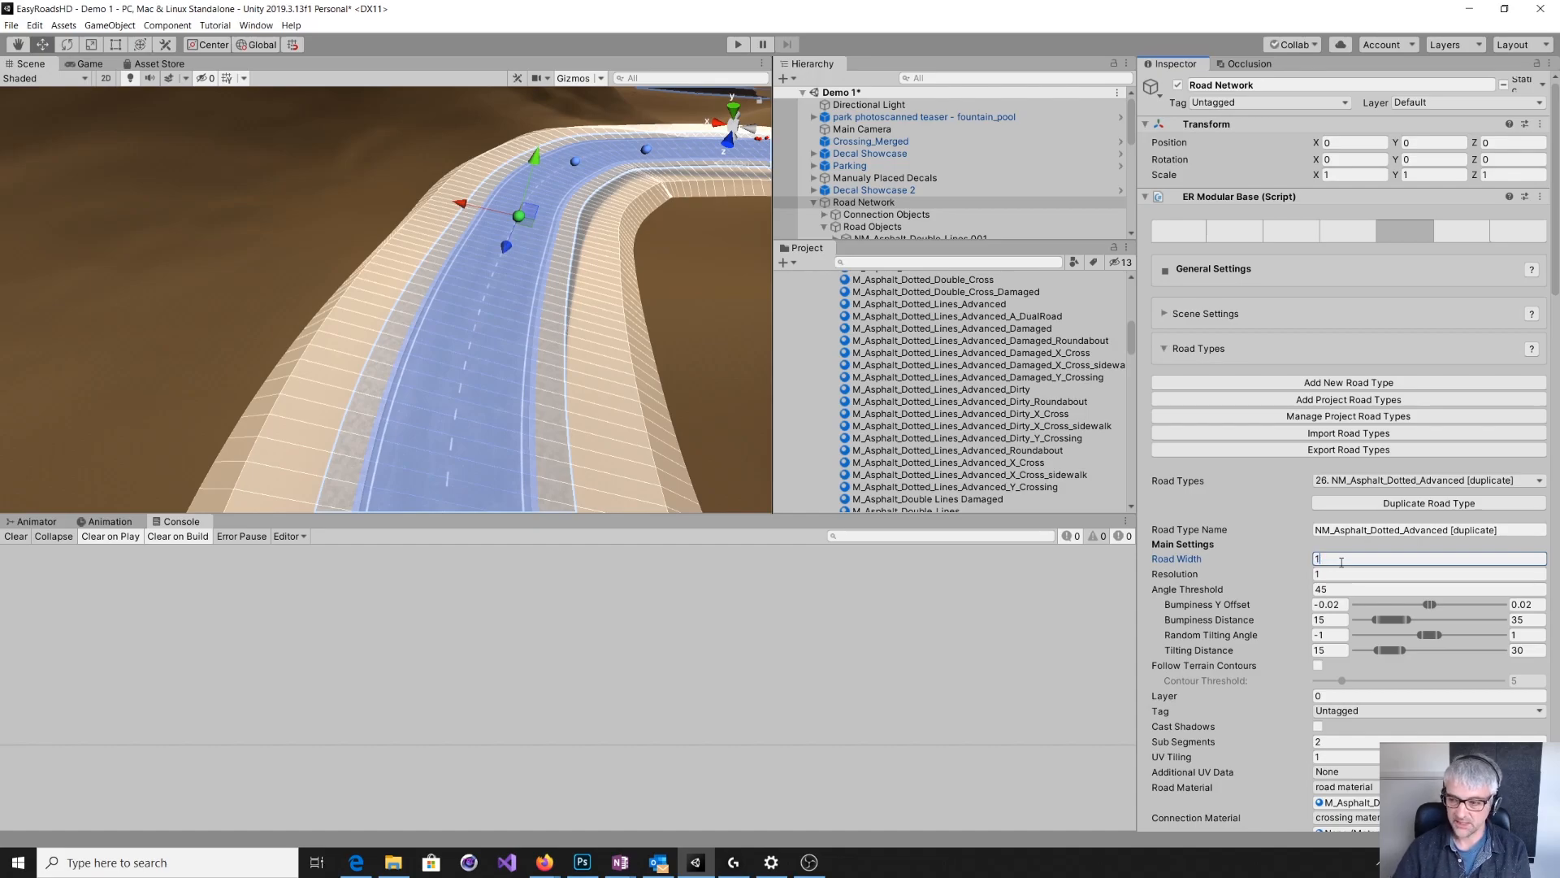
pyautogui.press('Tab')
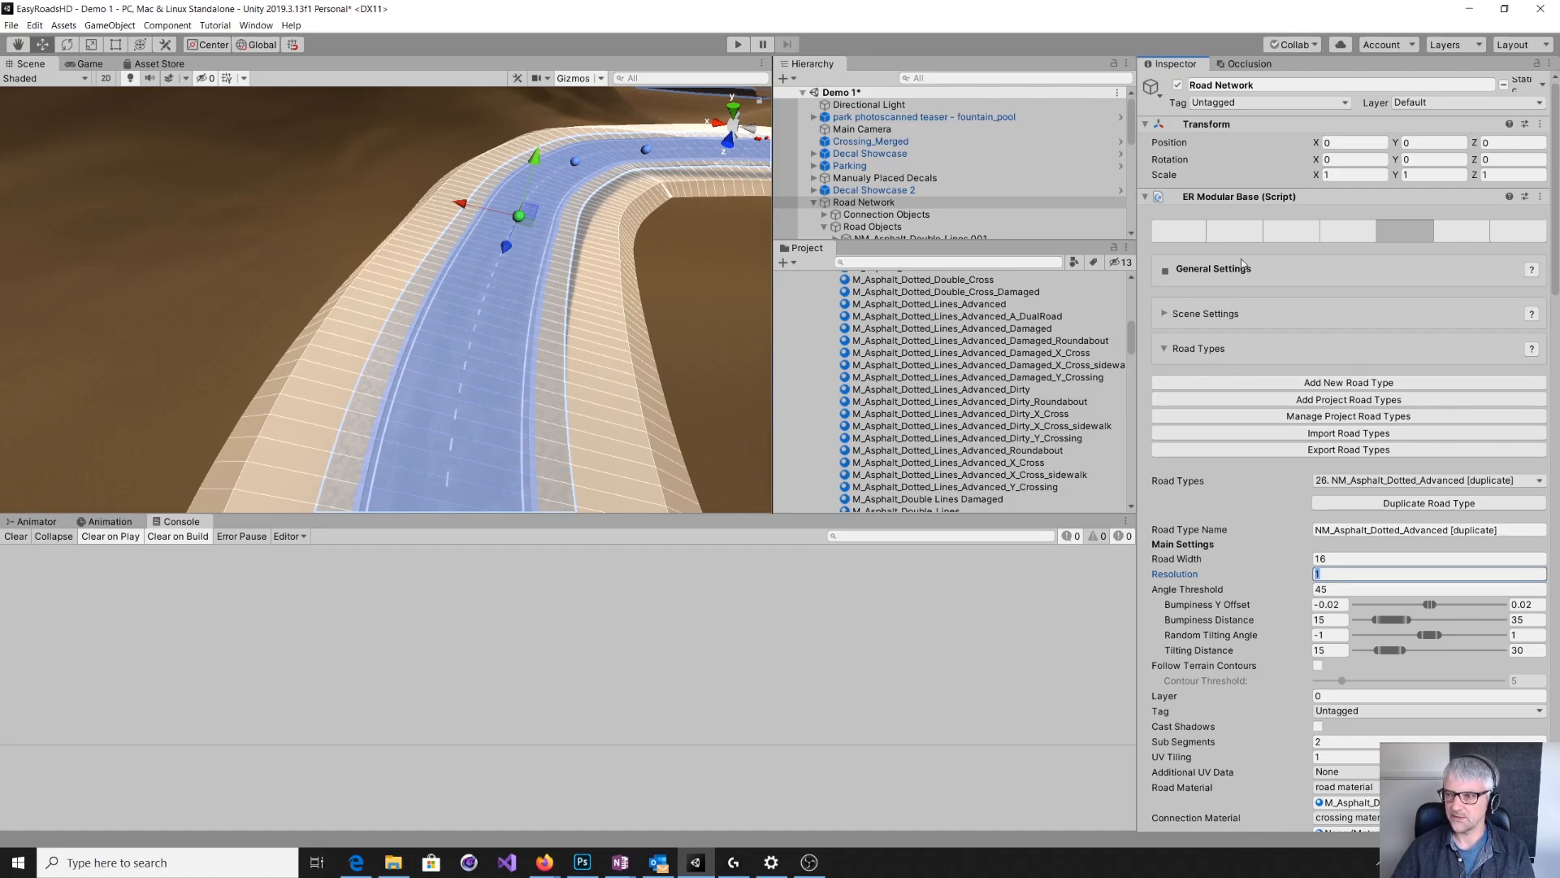
# - Add a new road of type NM_Asphalt_Dotted_Advanced [duplicate] and place two markers on the terrain beside the existing curved road
pyautogui.click(1235, 232)
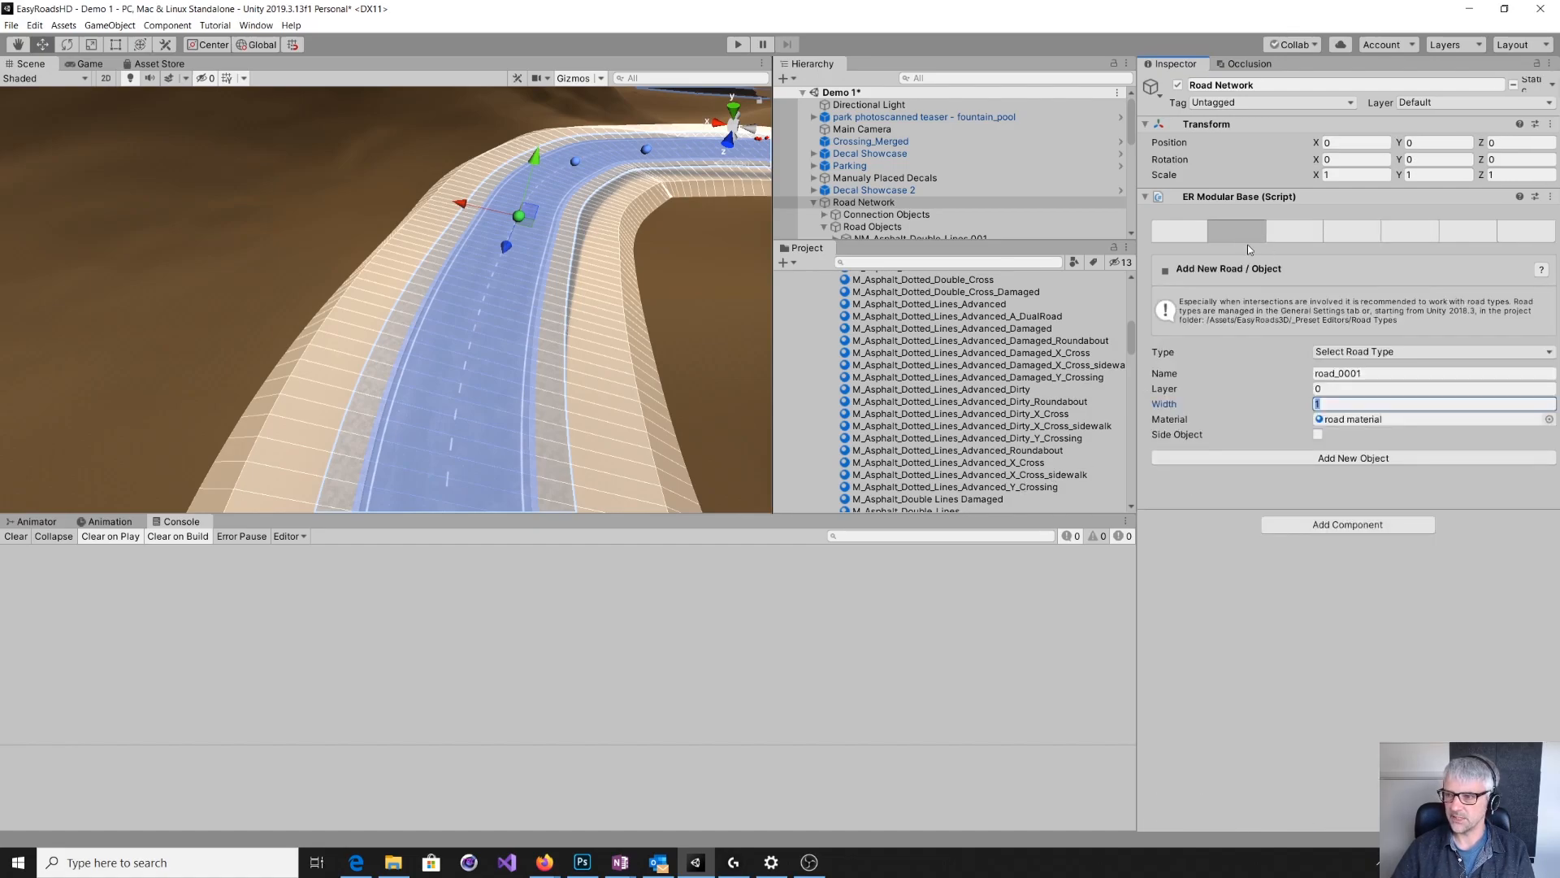
pyautogui.click(1370, 356)
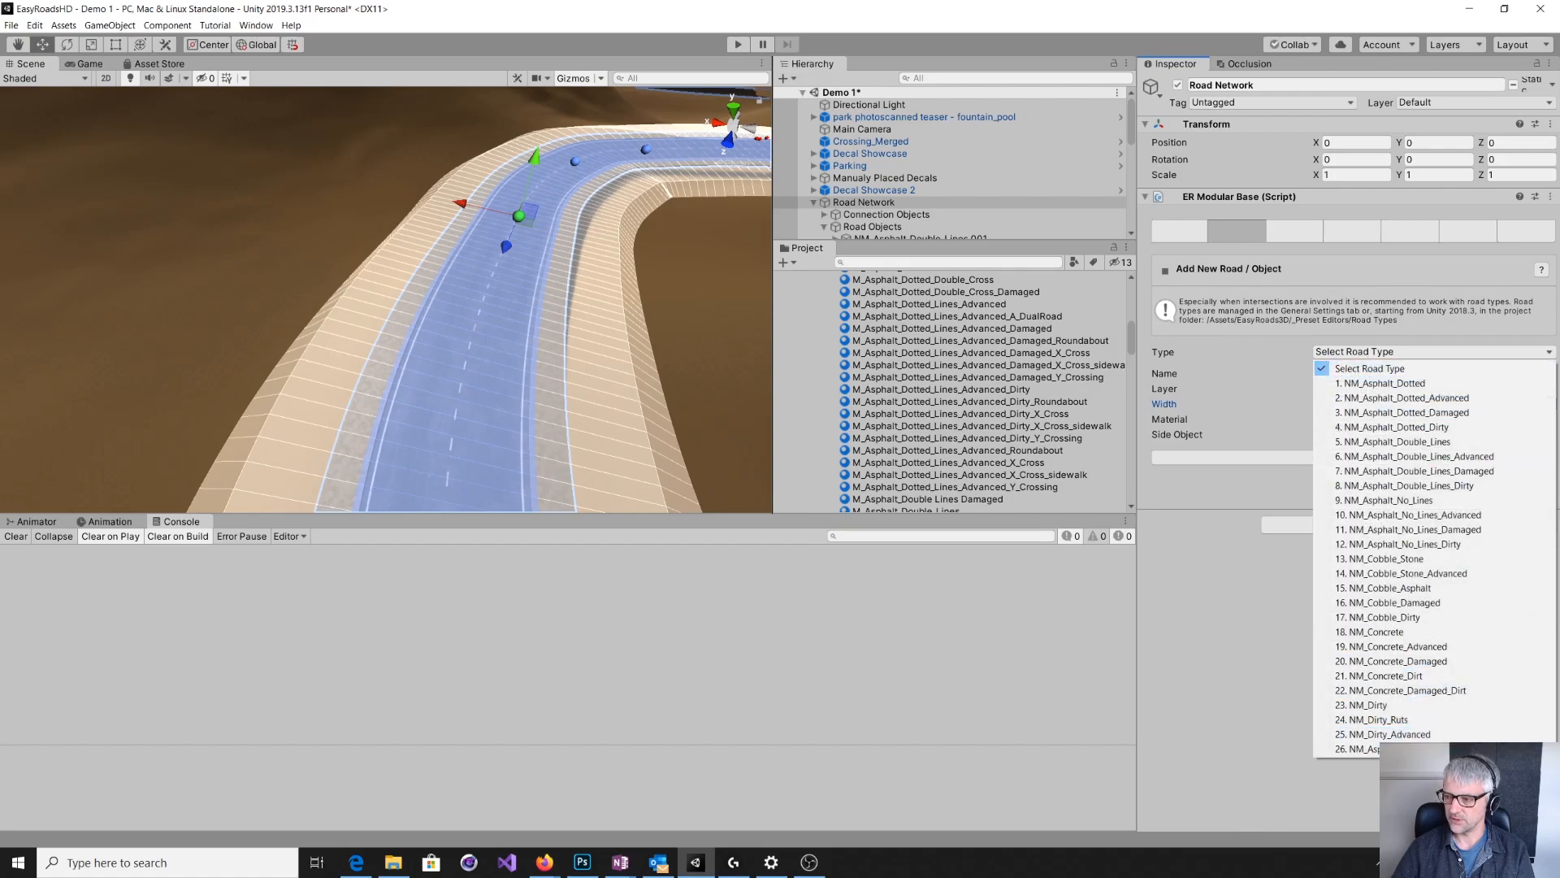
pyautogui.click(1381, 749)
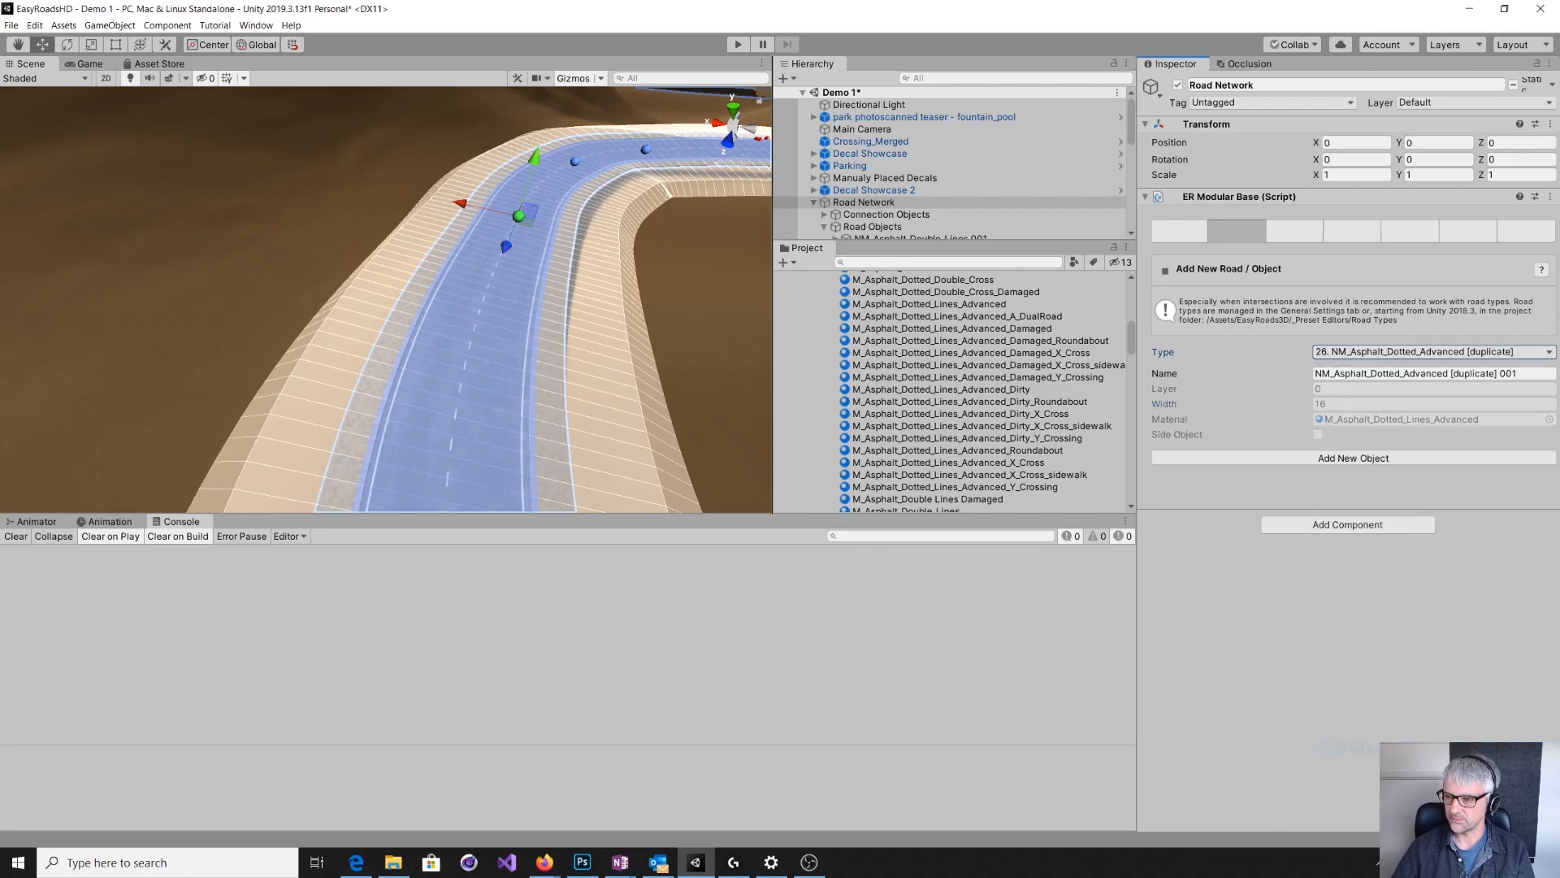
pyautogui.click(1301, 459)
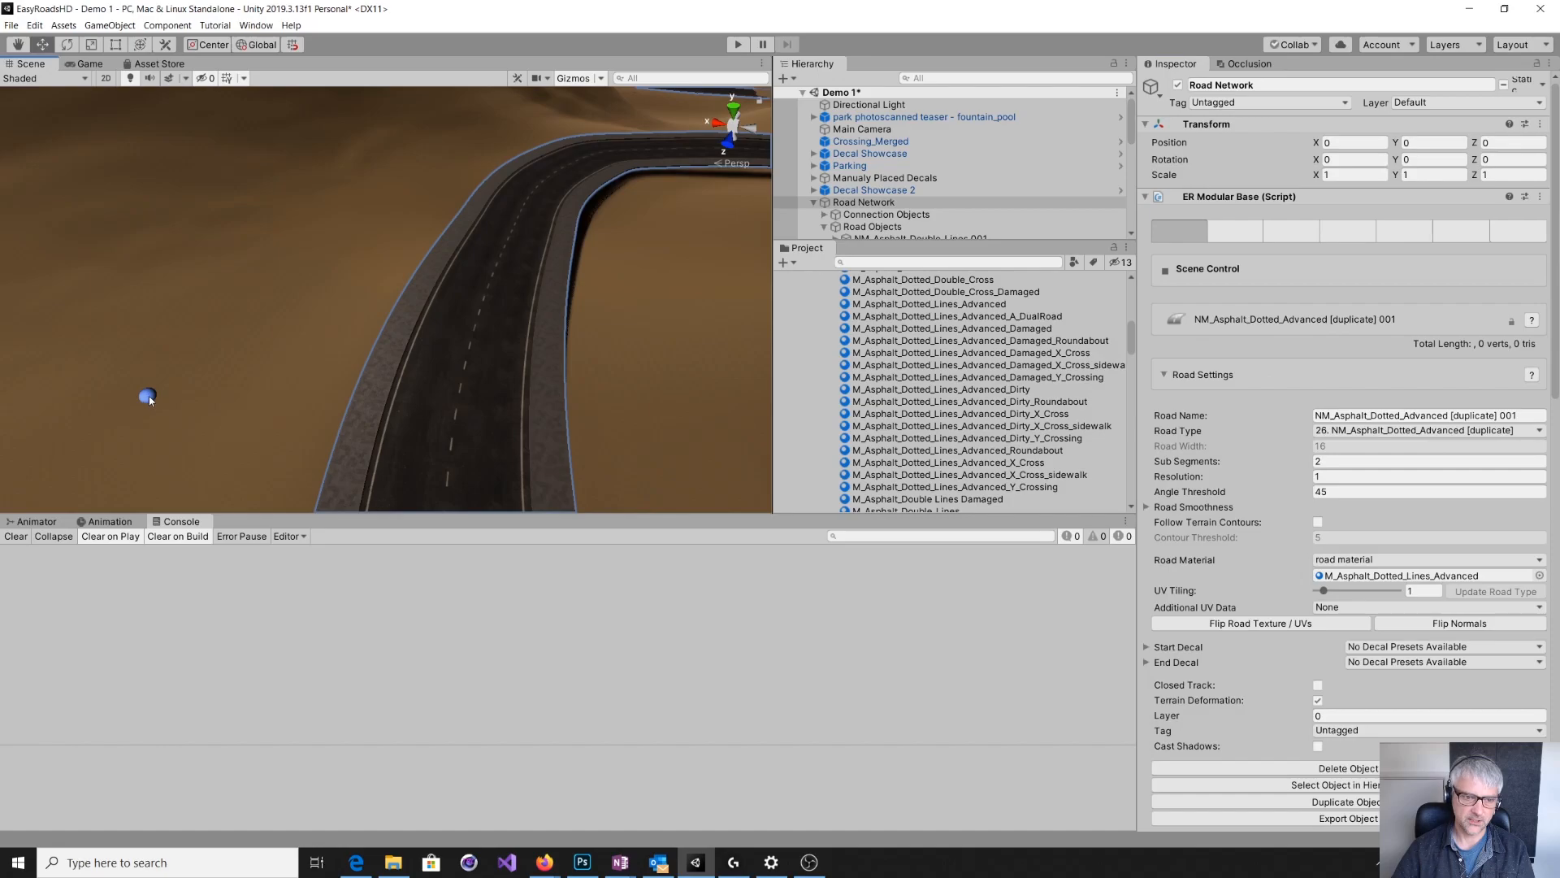
pyautogui.keyDown('shift'); pyautogui.click(235, 272); pyautogui.keyUp('shift')
# - Adjust the positions of the new road's two end markers so that its surface rises clear of the terrain
pyautogui.moveTo(207, 451); pyautogui.dragTo(302, 376, button='right')
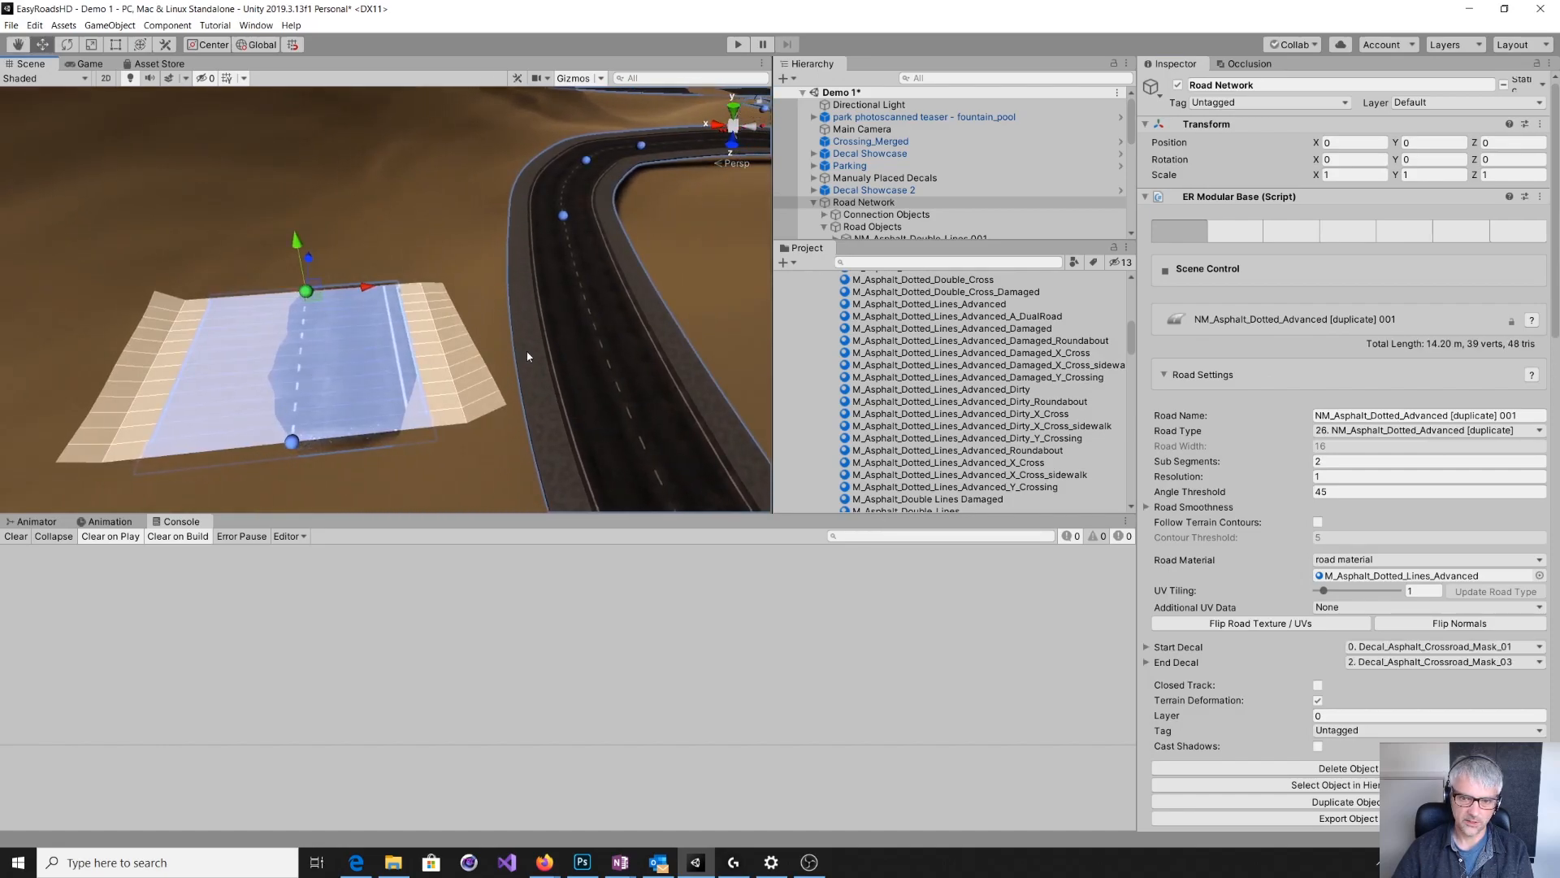
pyautogui.moveTo(299, 247); pyautogui.dragTo(299, 239)
pyautogui.click(291, 442)
pyautogui.moveTo(283, 416); pyautogui.dragTo(281, 411)
pyautogui.moveTo(445, 448); pyautogui.dragTo(453, 455, button='right')
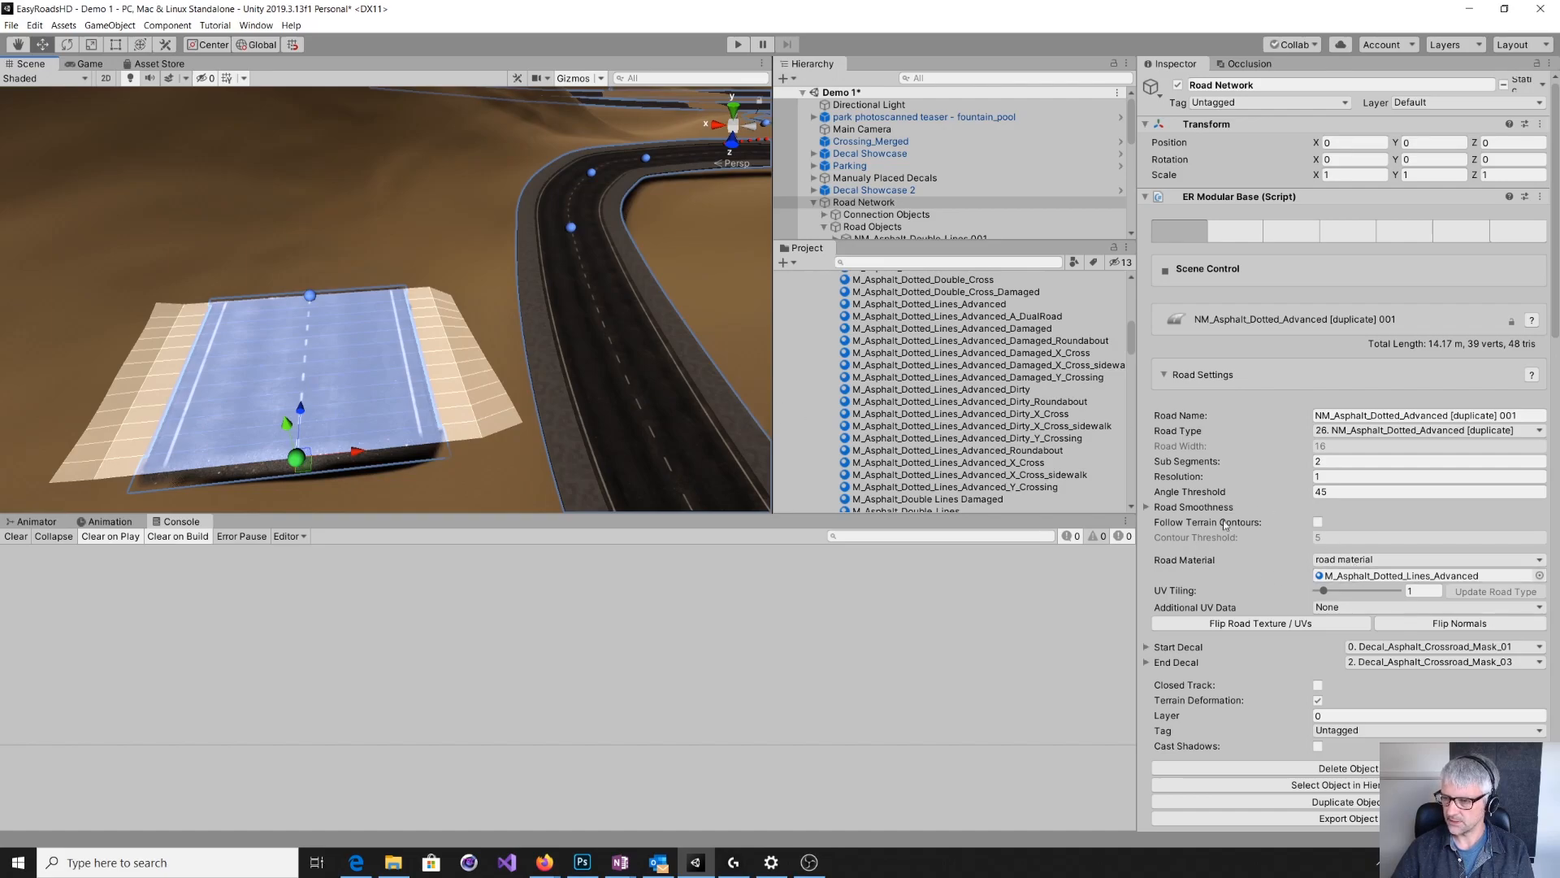
# - Trace the new road's M_Asphalt_Dotted_Lines_Advanced material to its main albedo texture and examine that texture's import settings
pyautogui.click(1373, 575)
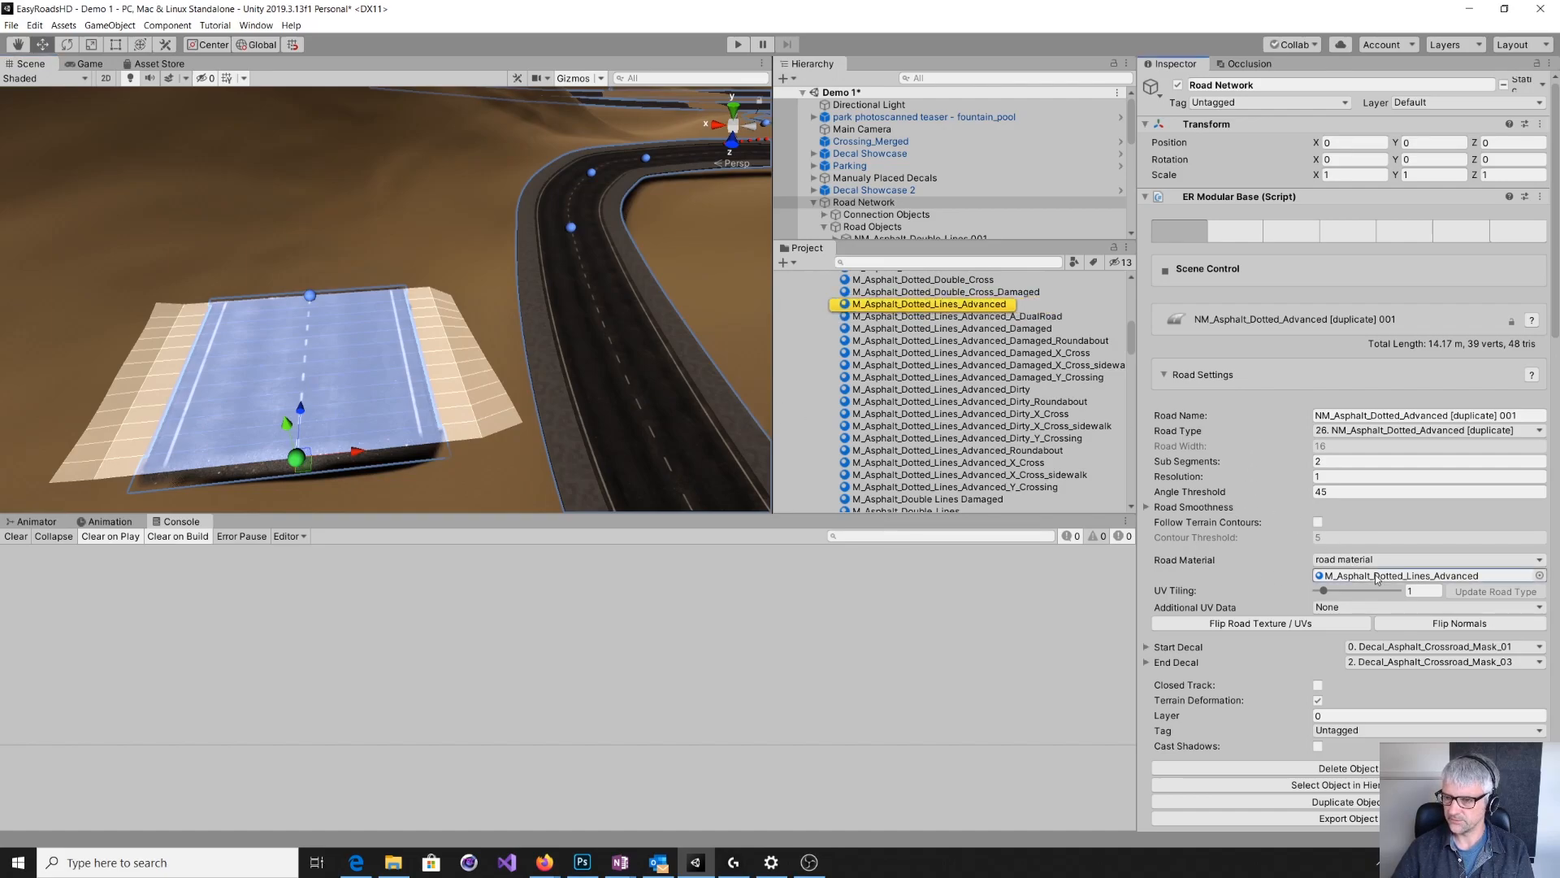
pyautogui.click(955, 307)
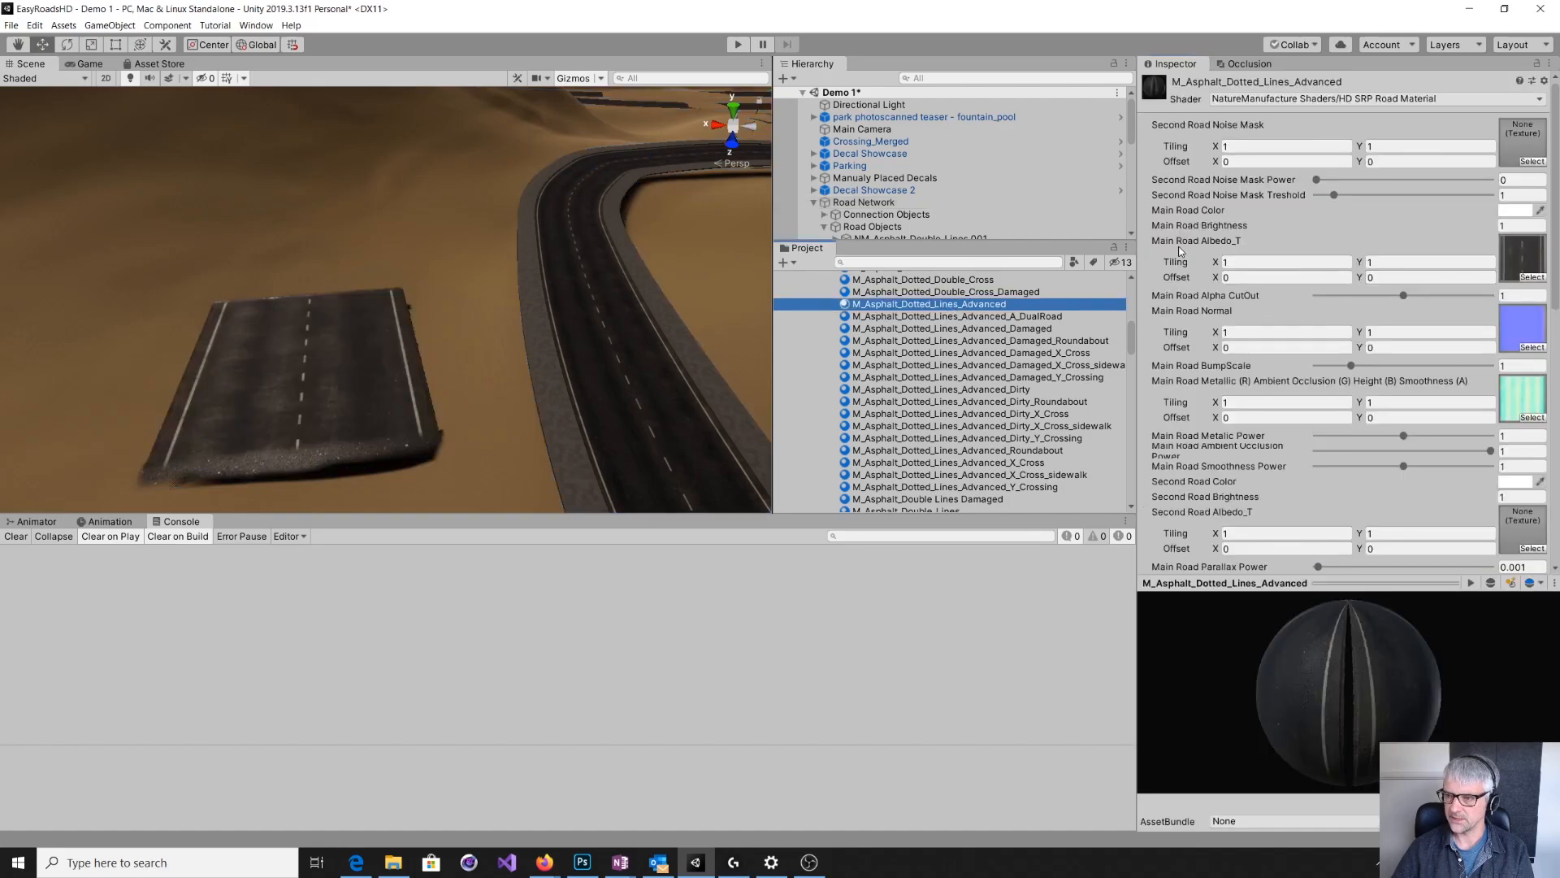
pyautogui.click(1526, 262)
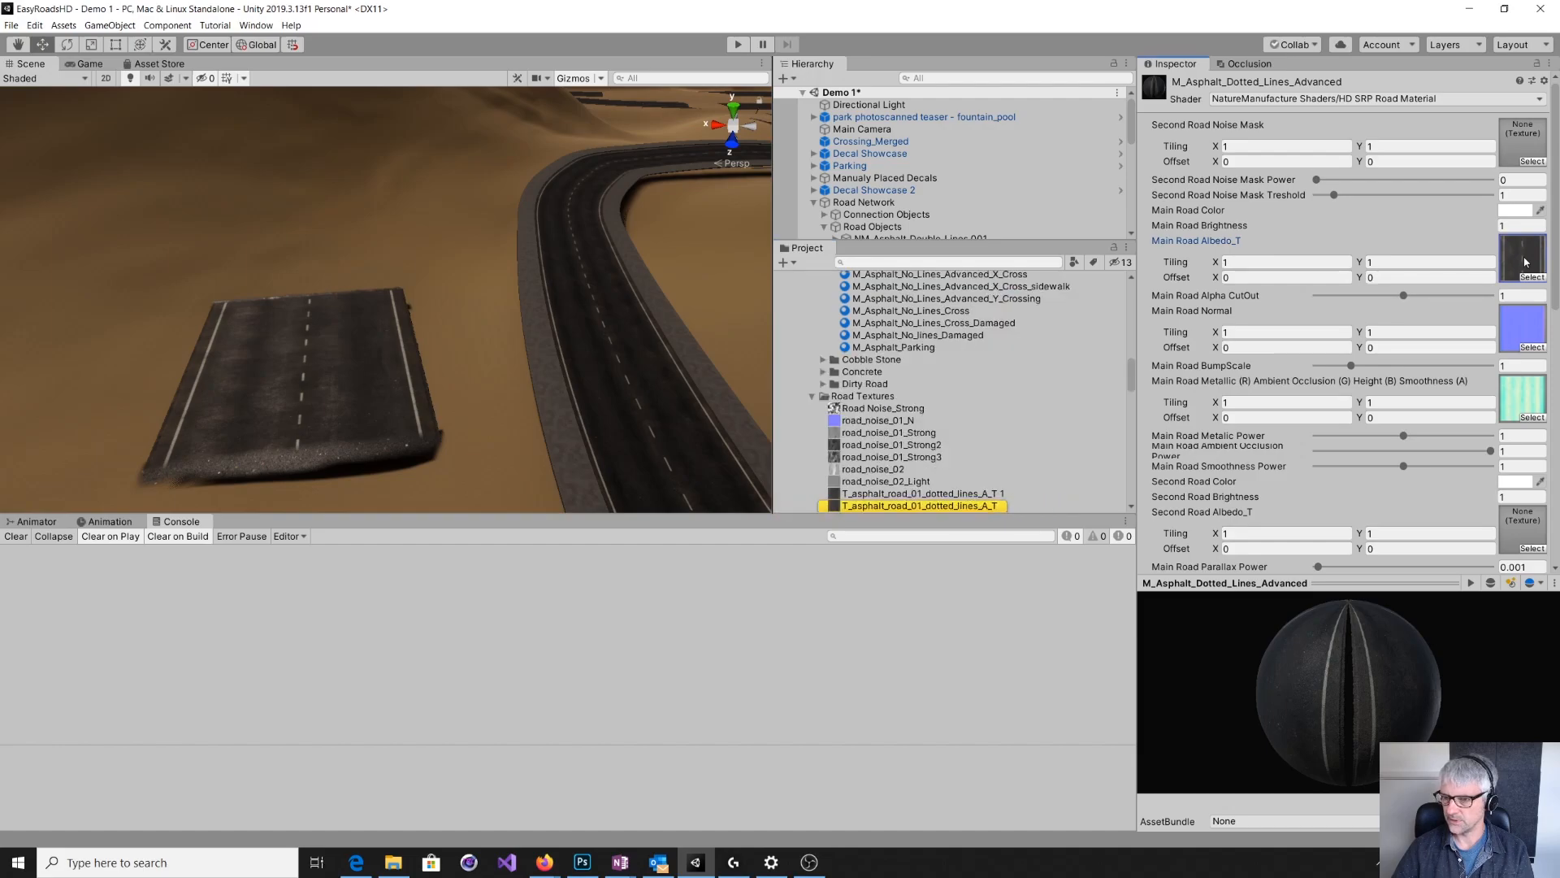
pyautogui.click(973, 506)
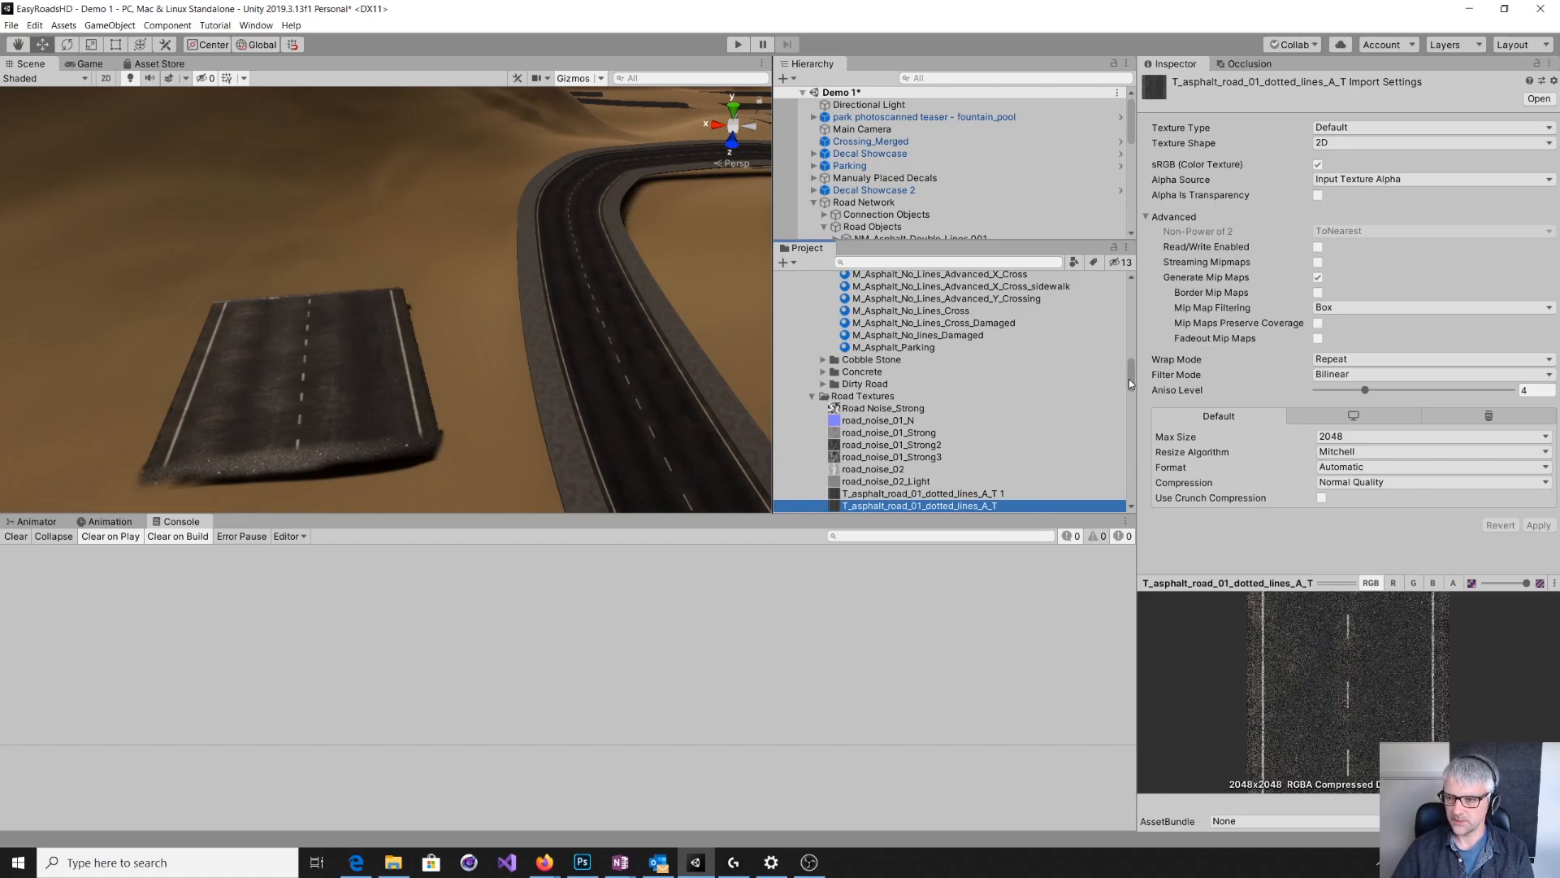
# - Find the texture copy T_asphalt_road_01_dotted_lines_A_T 1 among the road textures and examine it
pyautogui.scroll(-3, 1129, 379)
pyautogui.click(34, 25)
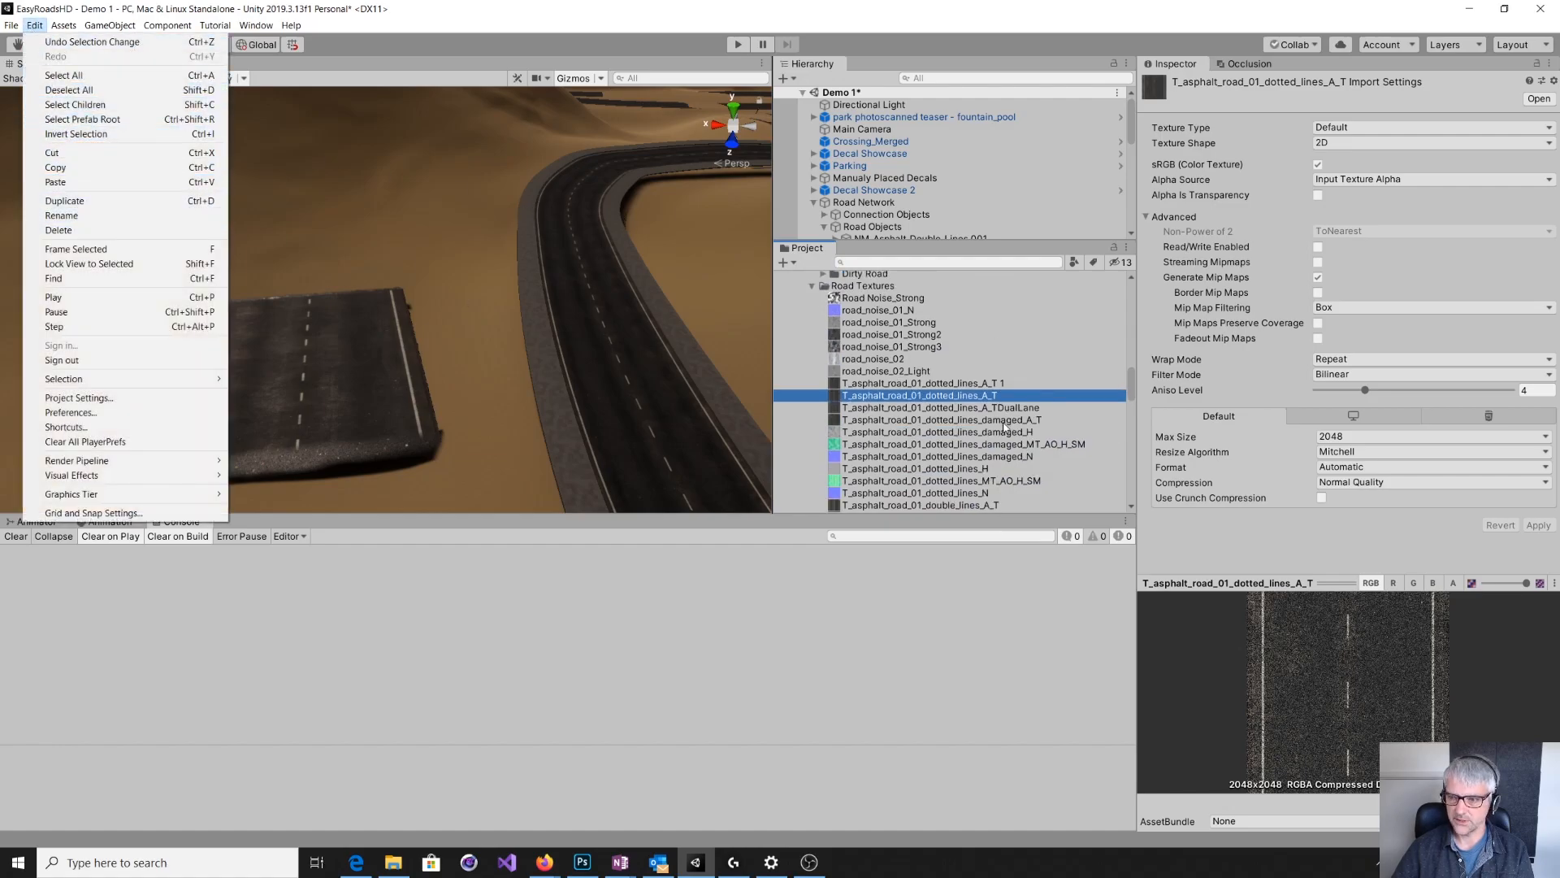
pyautogui.click(970, 385)
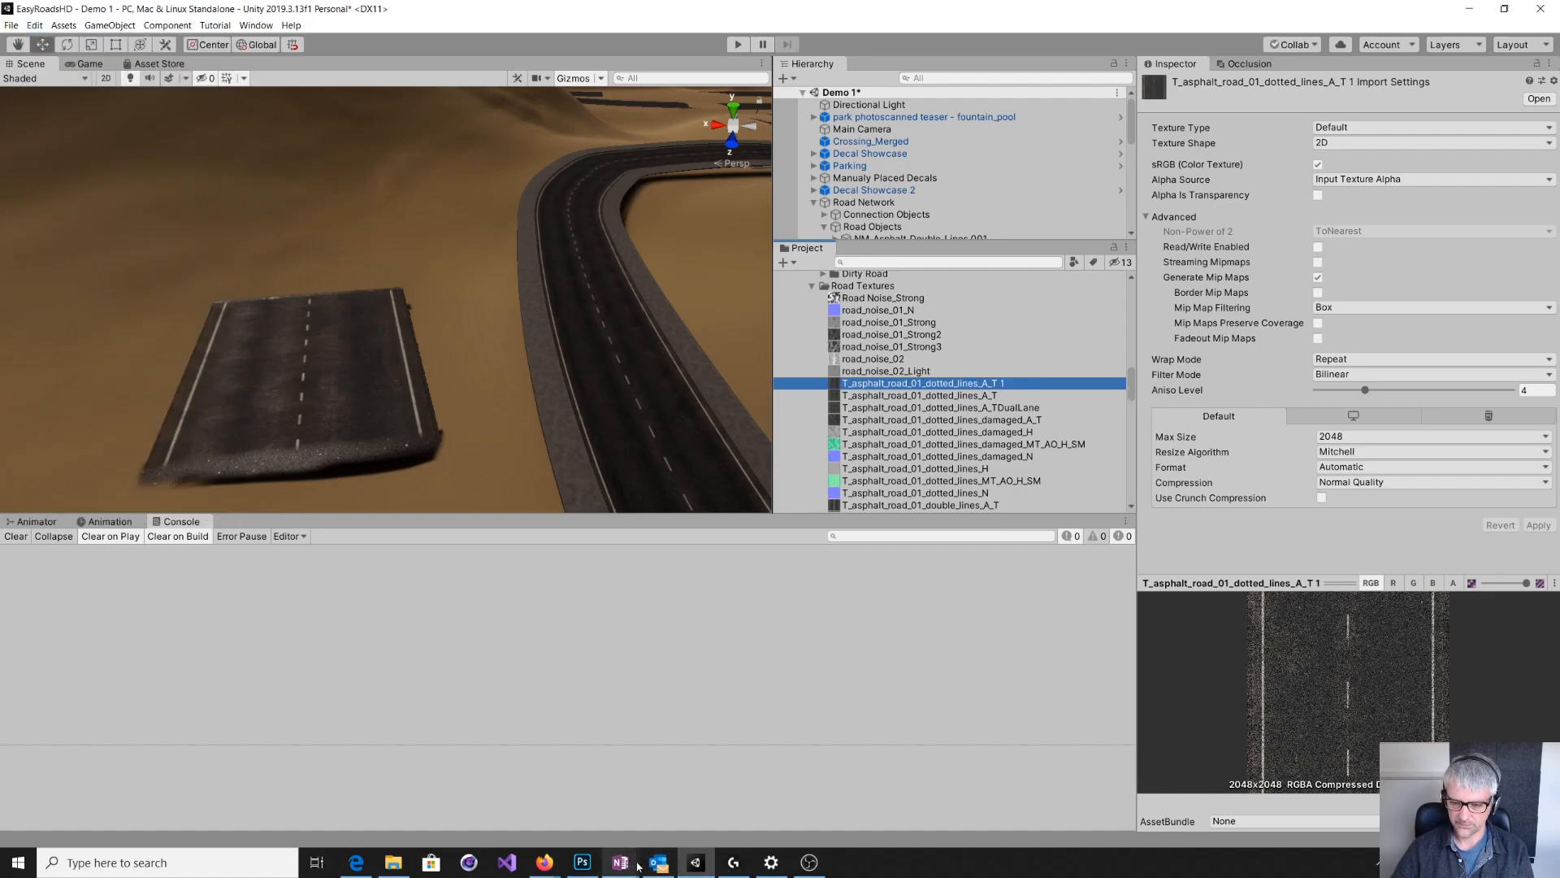
# - Switch to Photoshop, hide and reshow Layer 2, Layer 1 copy and Layer 1 to examine the dual-lane line layout, and return to Unity
pyautogui.click(582, 862)
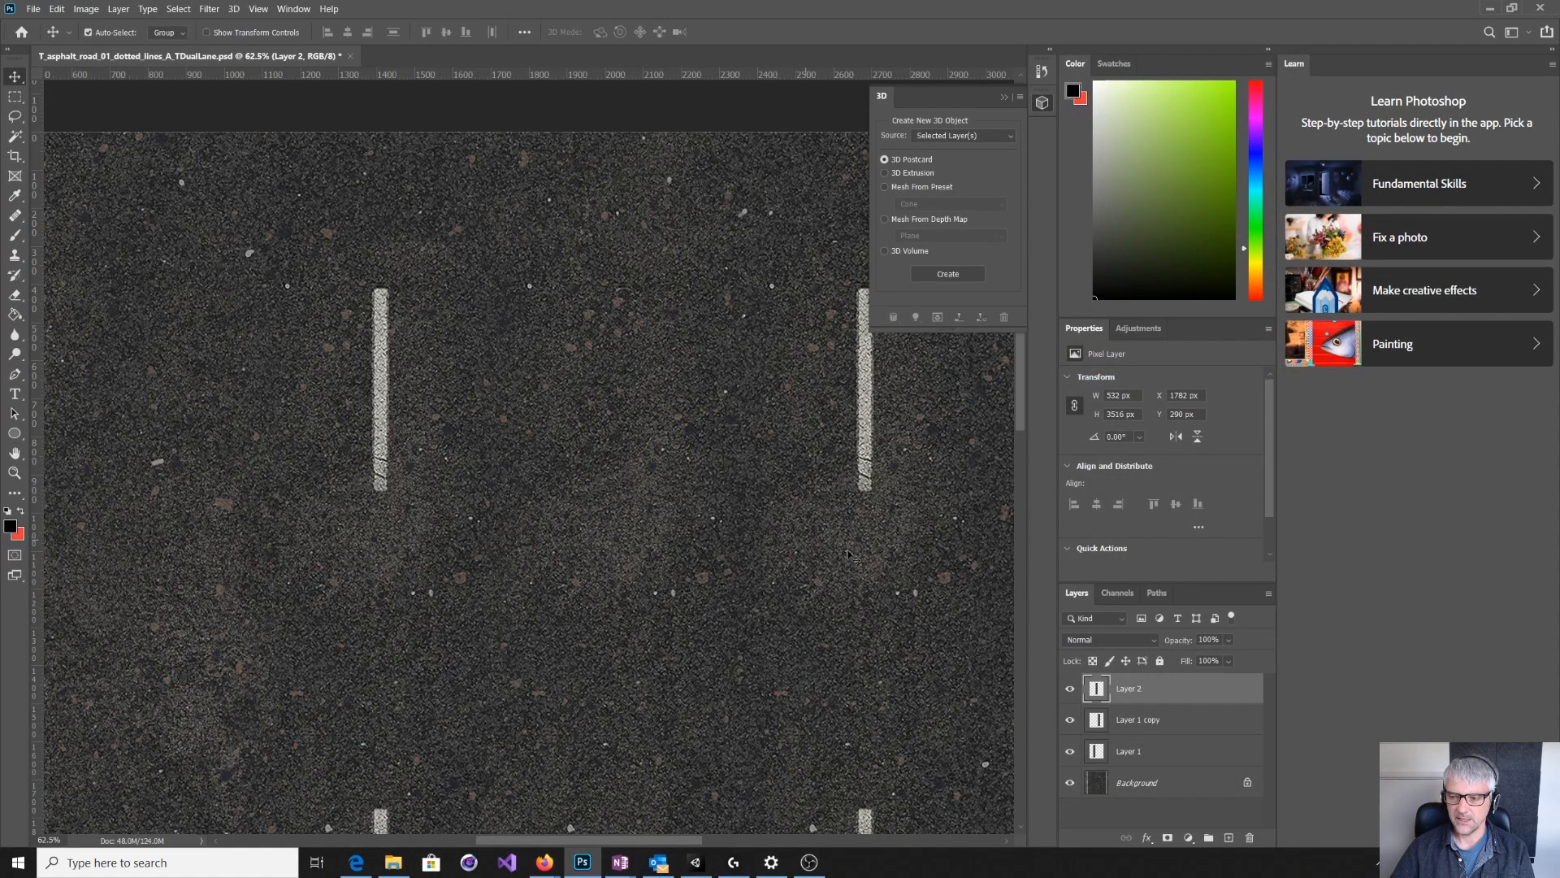
pyautogui.click(1070, 688)
pyautogui.click(1070, 719)
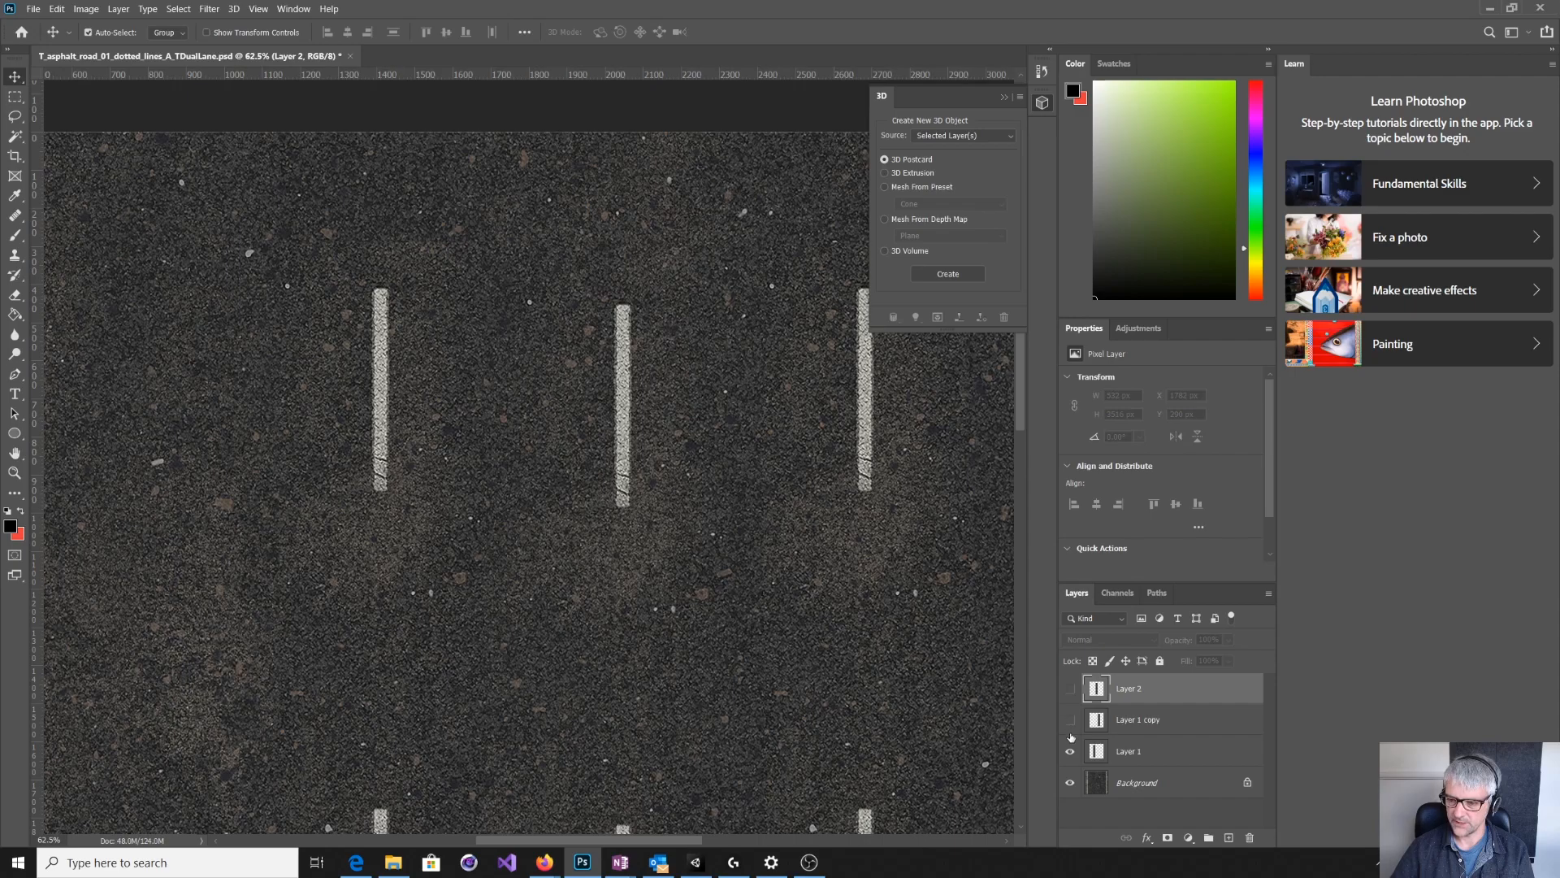
pyautogui.click(1070, 751)
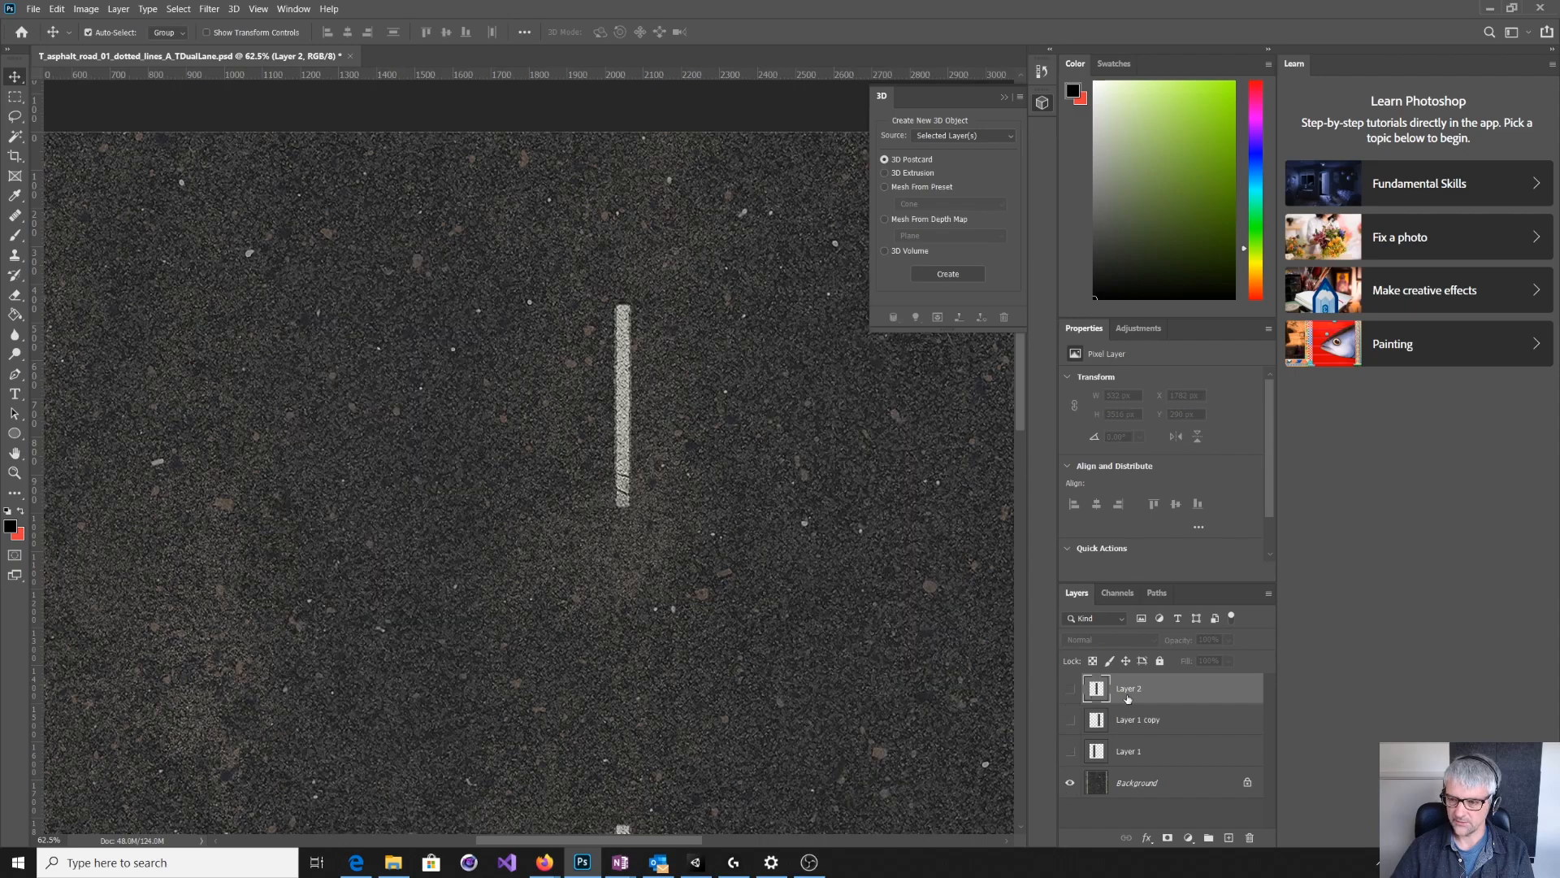
pyautogui.click(1071, 689)
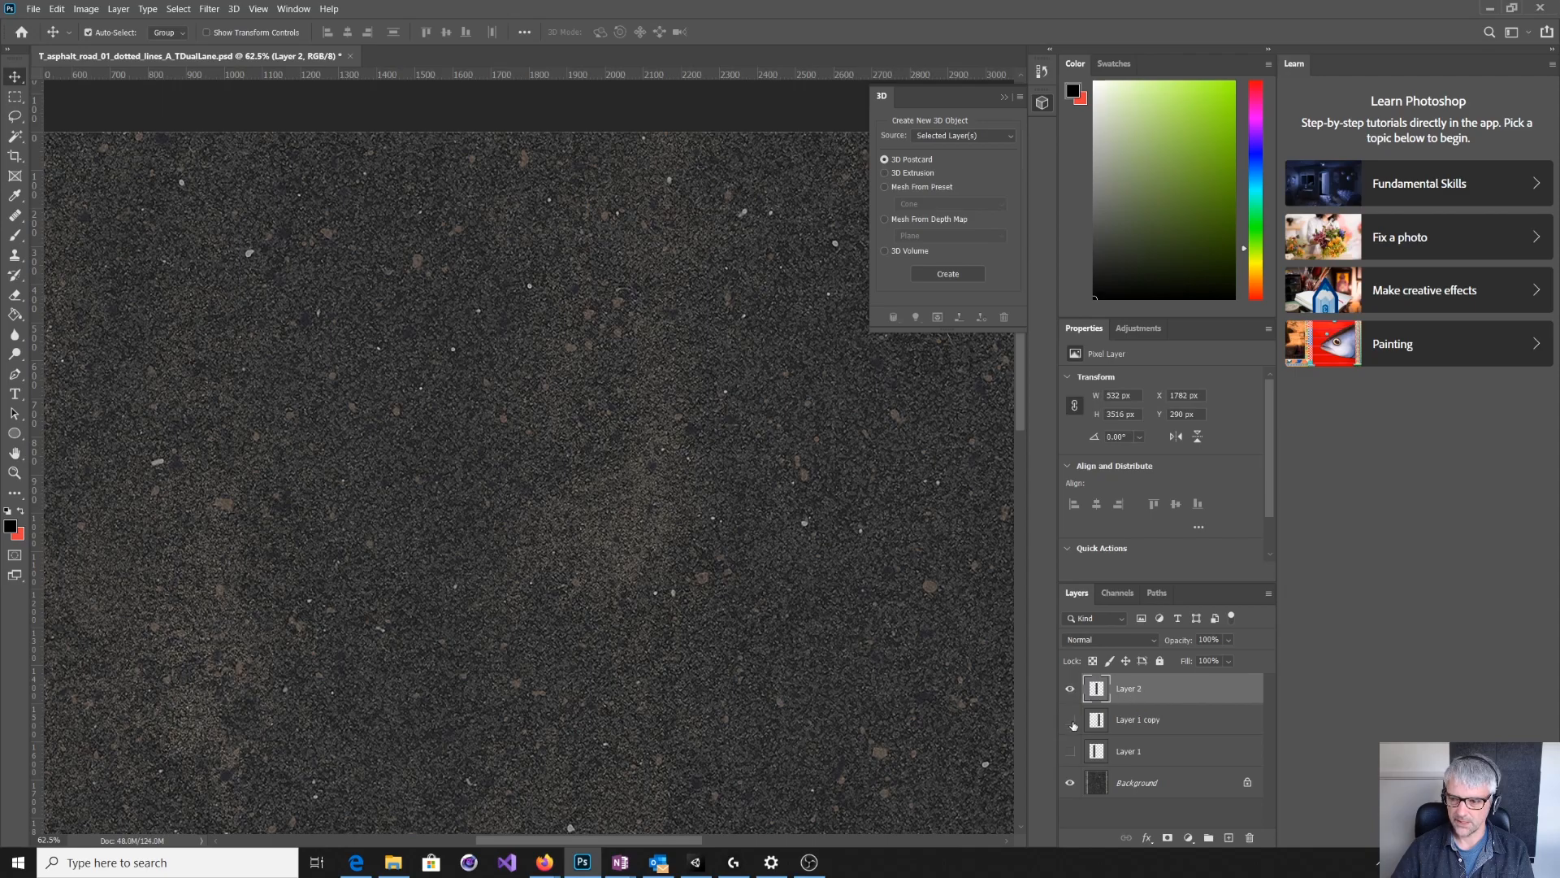
pyautogui.click(1070, 720)
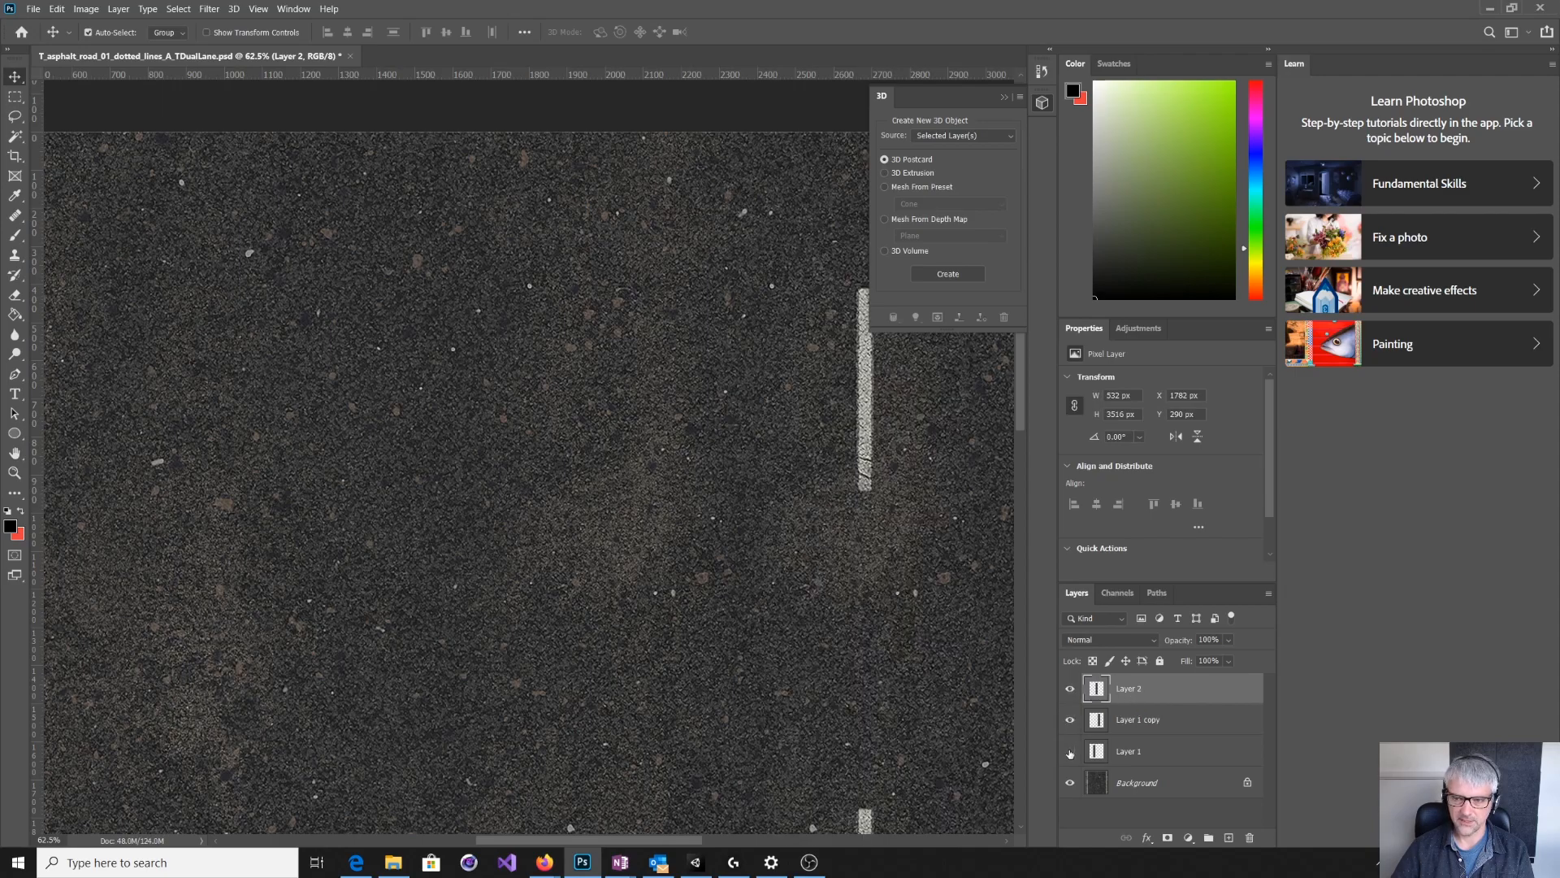
pyautogui.click(1071, 751)
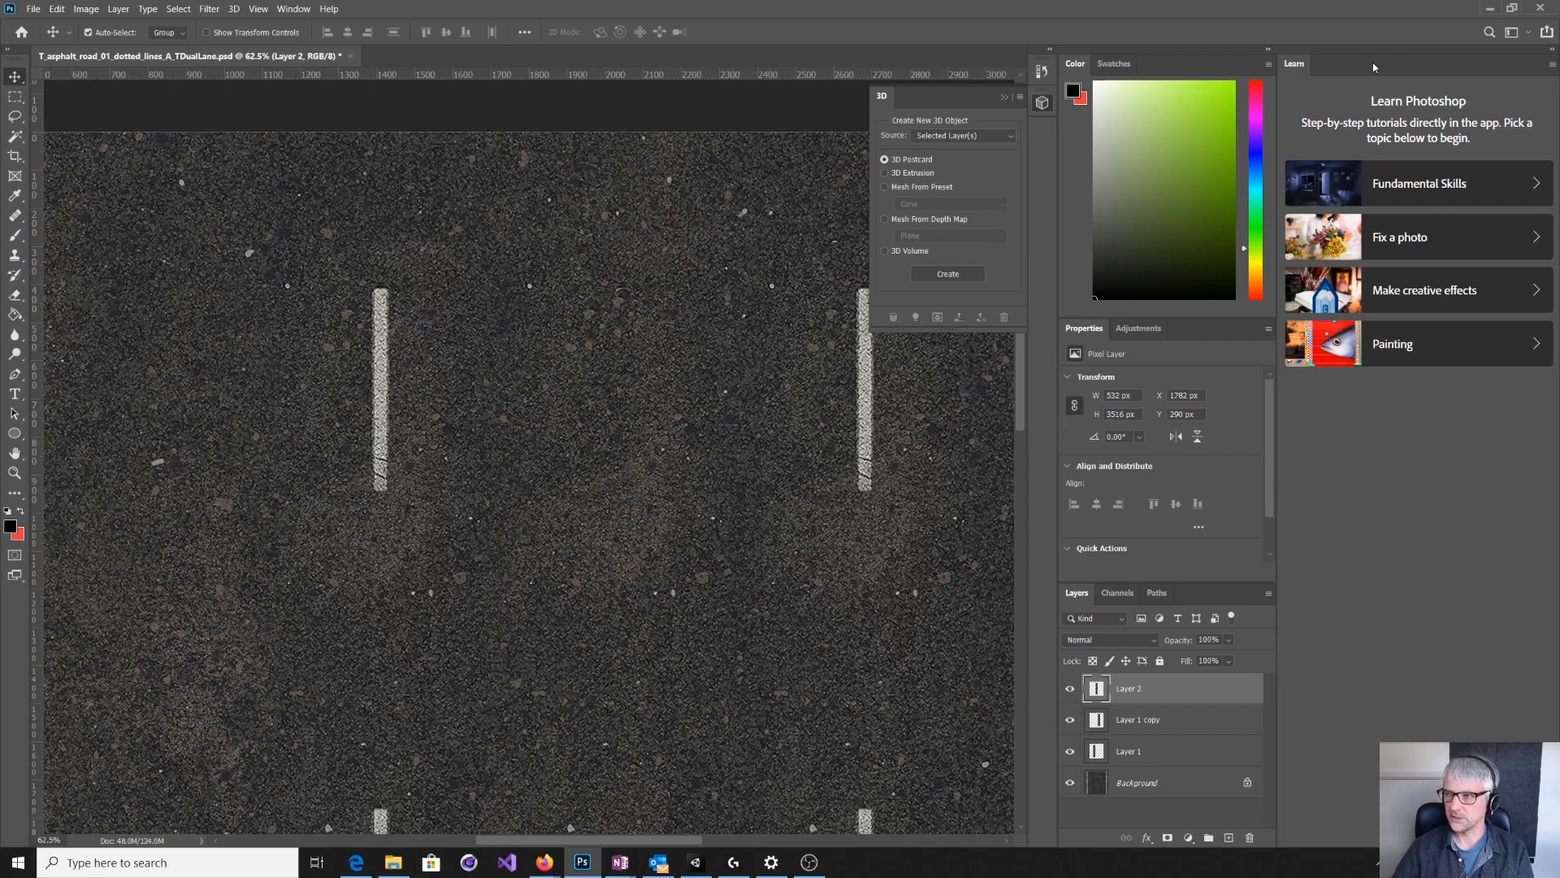
pyautogui.click(1492, 9)
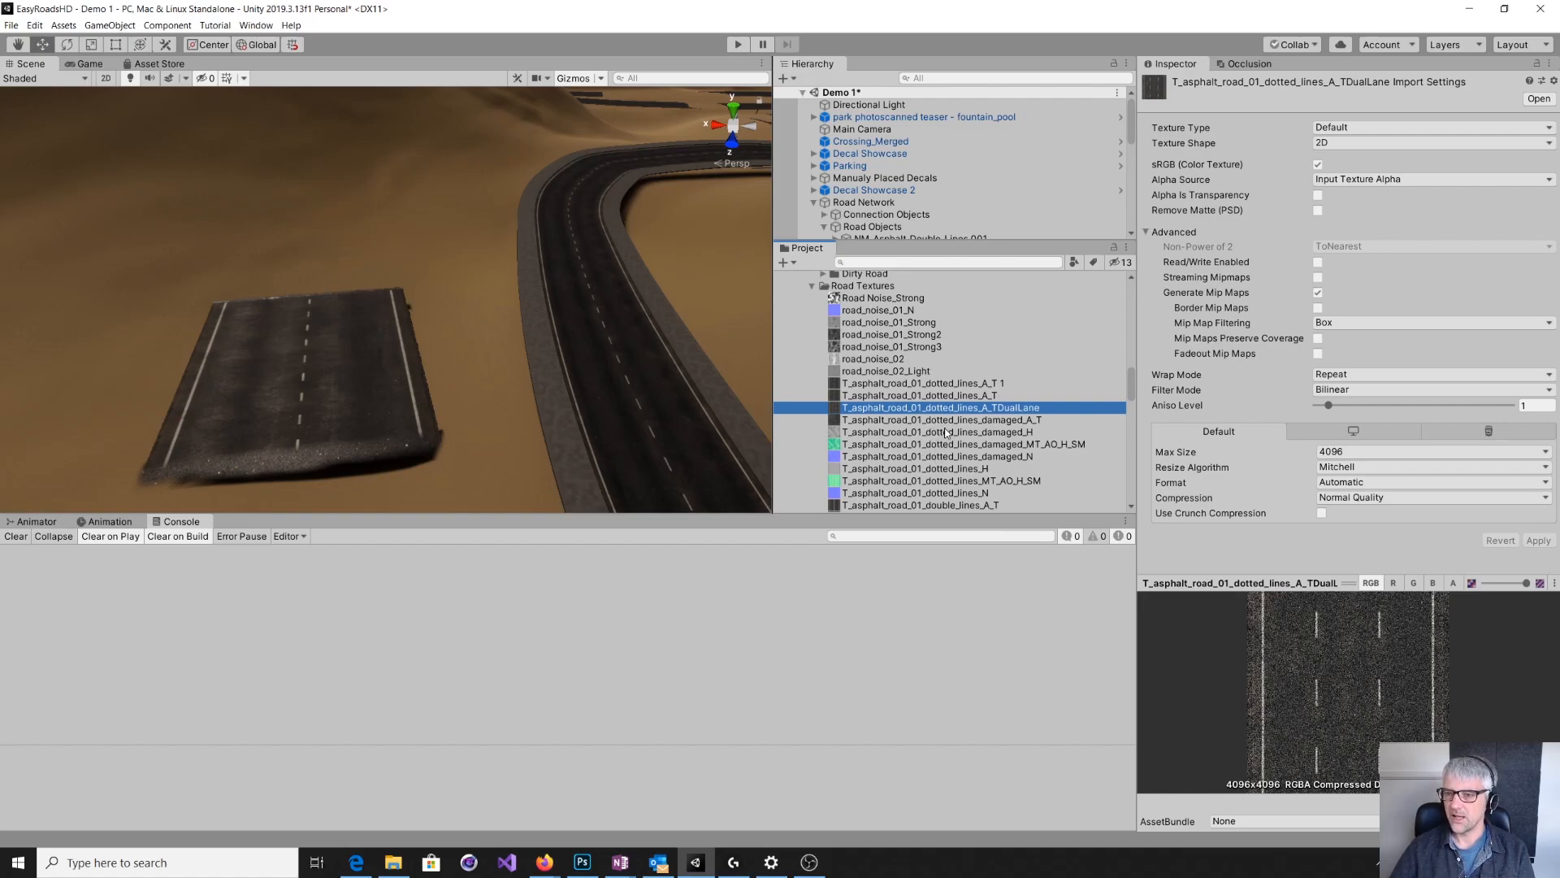
# - Locate the new road's material, inspect its copy M_Asphalt_Dotted_Lines_Advanced_A_DualRoad, and find the copy's main albedo texture
pyautogui.click(360, 399)
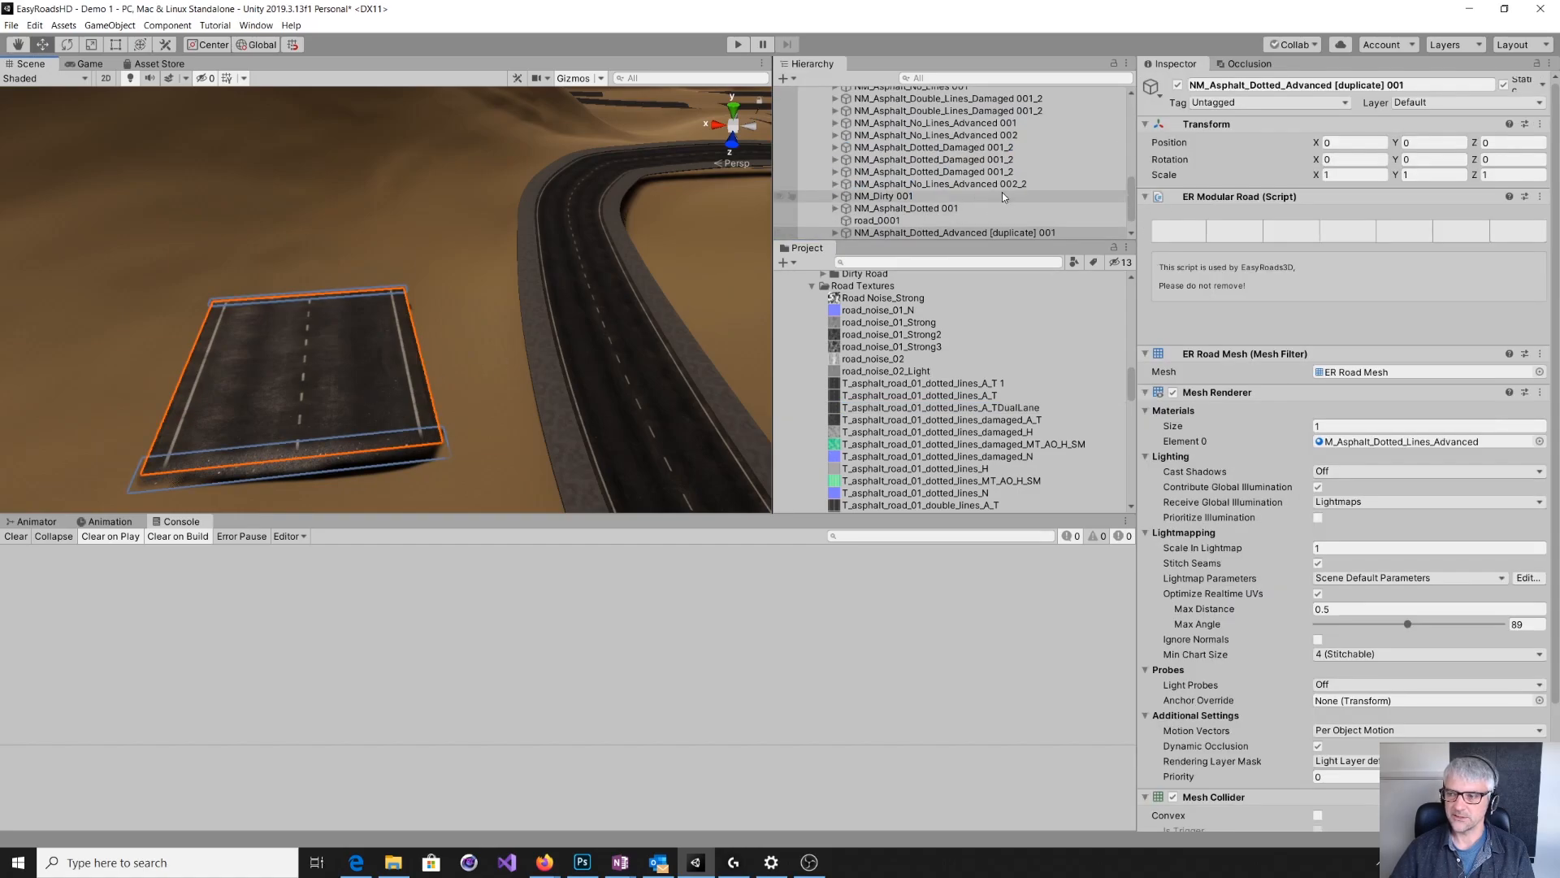
pyautogui.click(1384, 443)
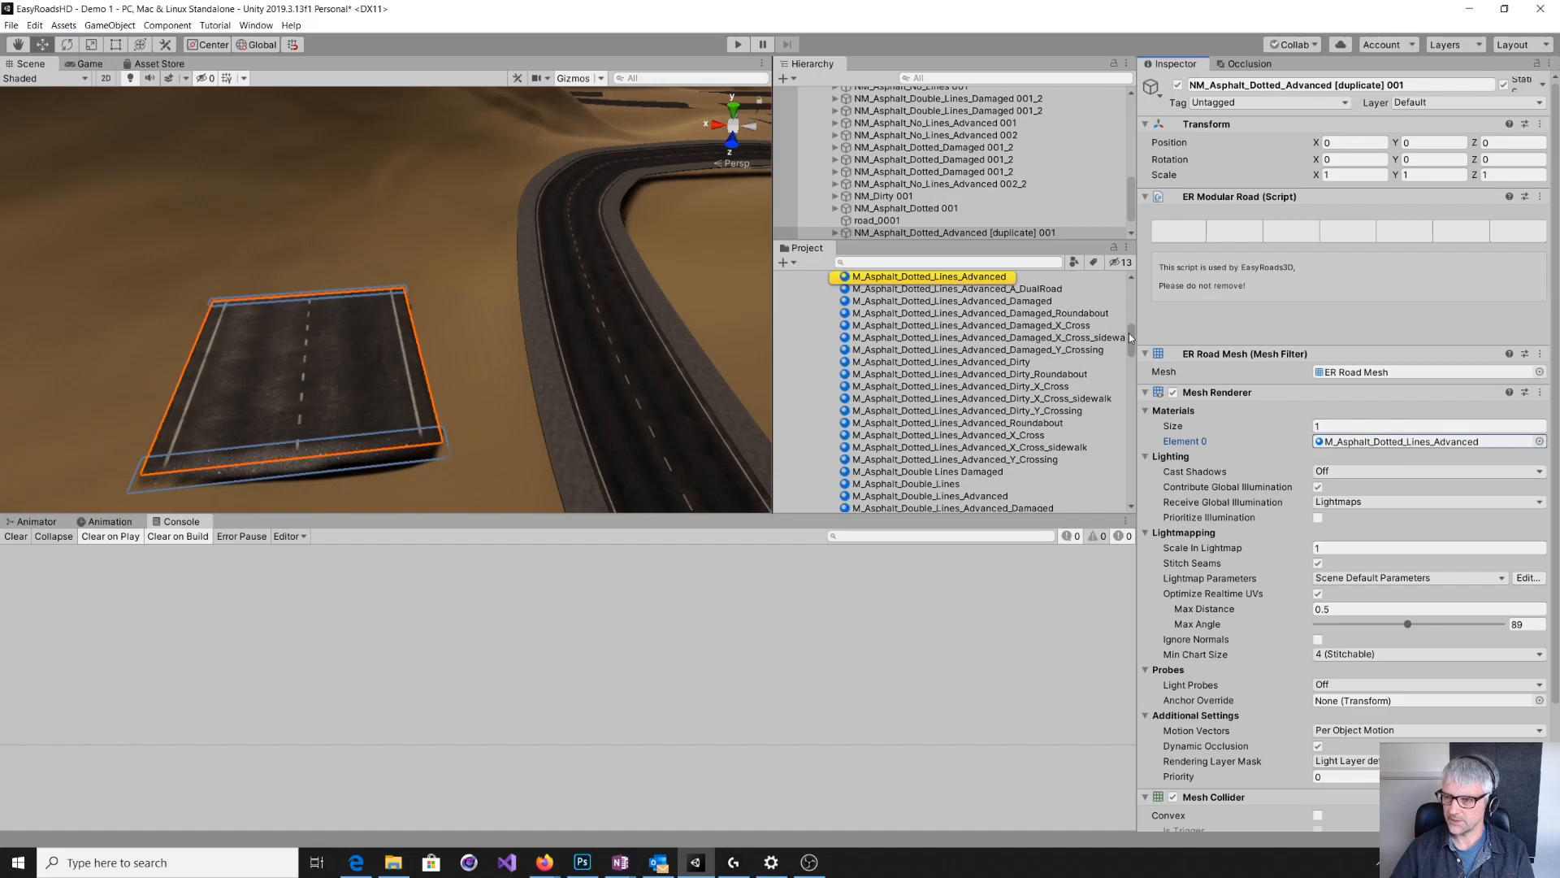
pyautogui.moveTo(1132, 336); pyautogui.dragTo(1132, 334)
pyautogui.click(1422, 441)
pyautogui.click(962, 316)
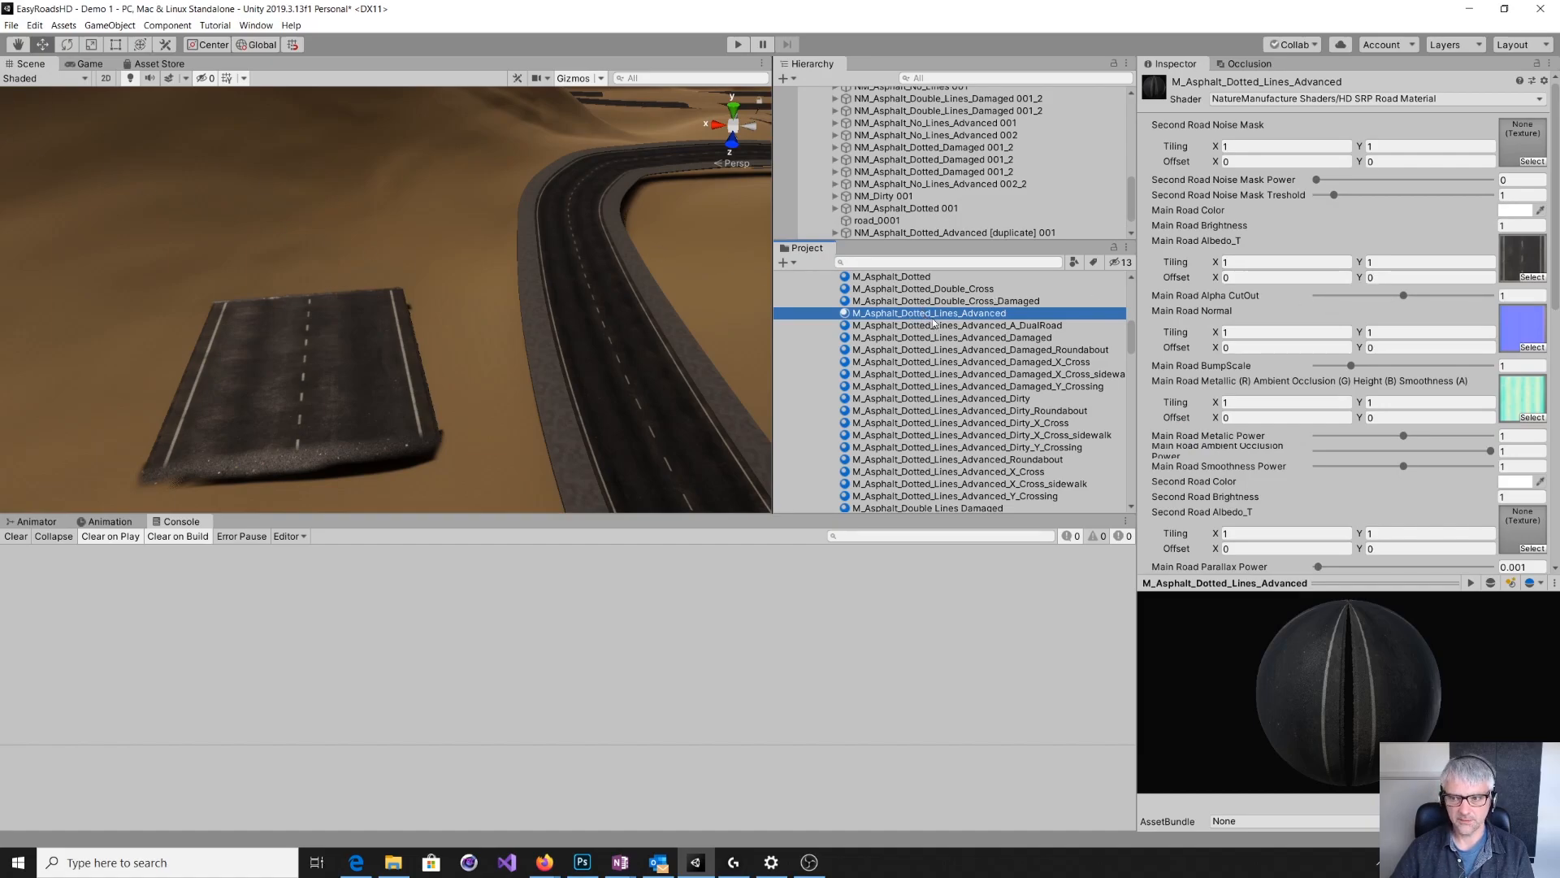
pyautogui.click(999, 327)
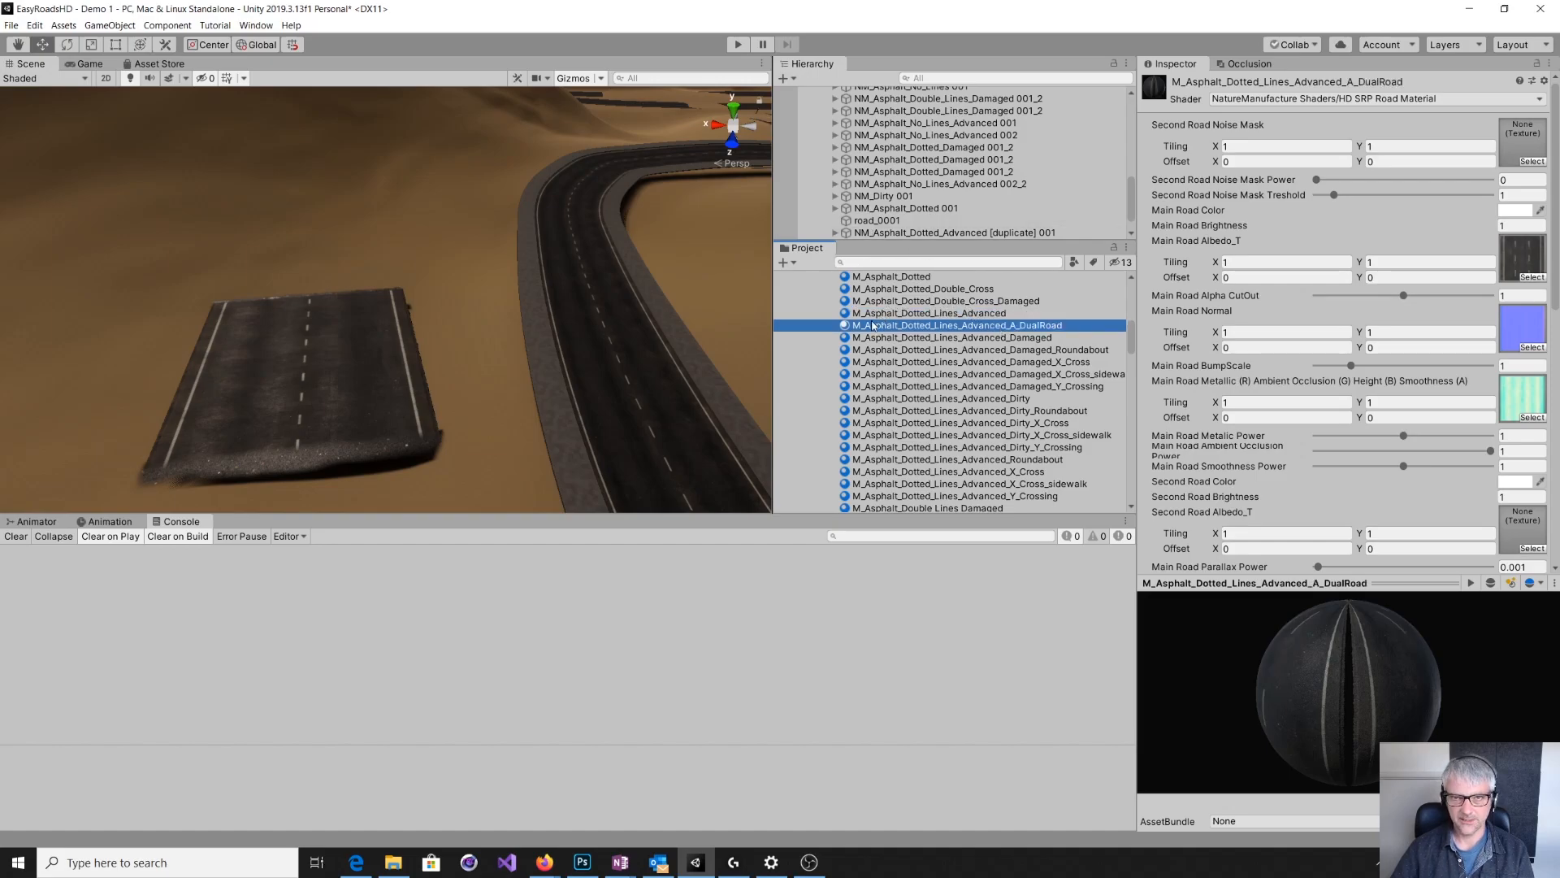
pyautogui.click(1531, 262)
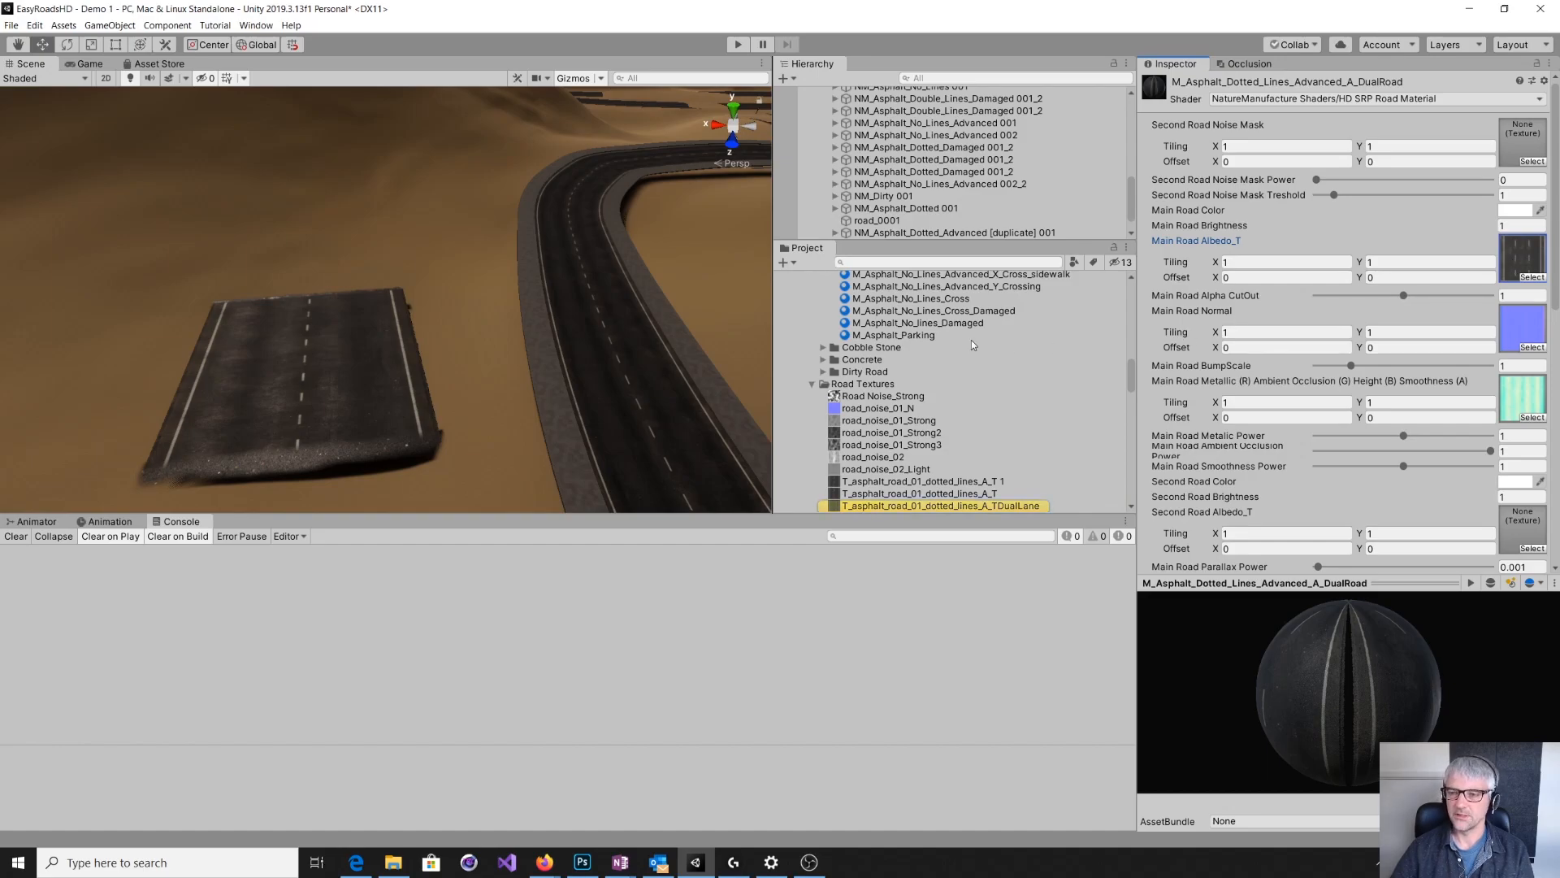
# - Assign M_Asphalt_Dotted_Lines_Advanced_A_DualRoad as the material of the new road's mesh renderer
pyautogui.click(360, 370)
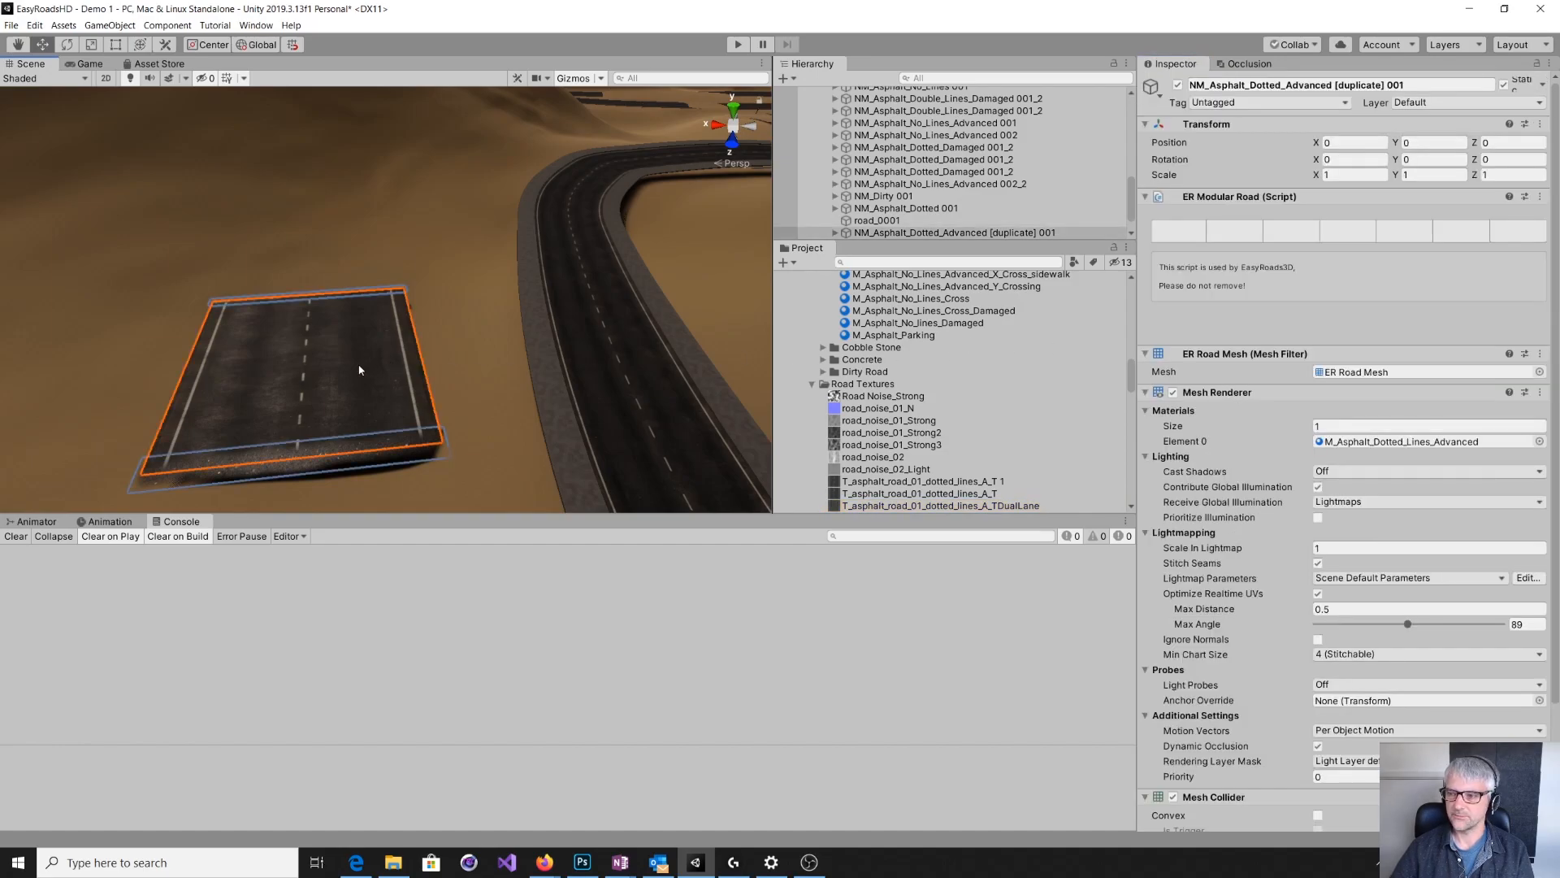
pyautogui.click(1351, 443)
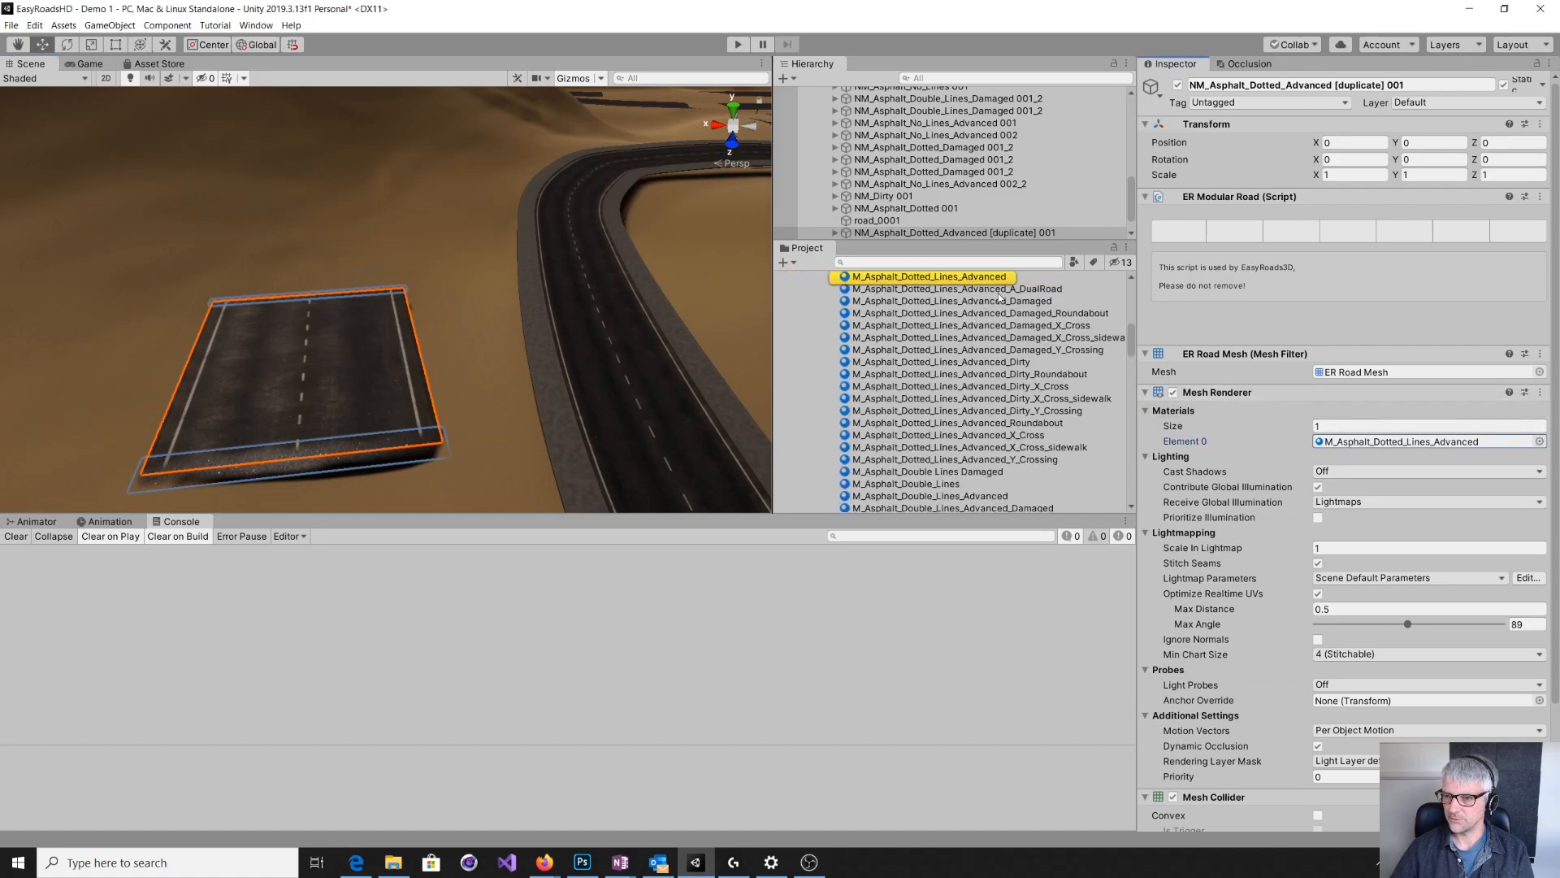
pyautogui.click(1342, 441)
pyautogui.moveTo(1343, 439); pyautogui.dragTo(1343, 441)
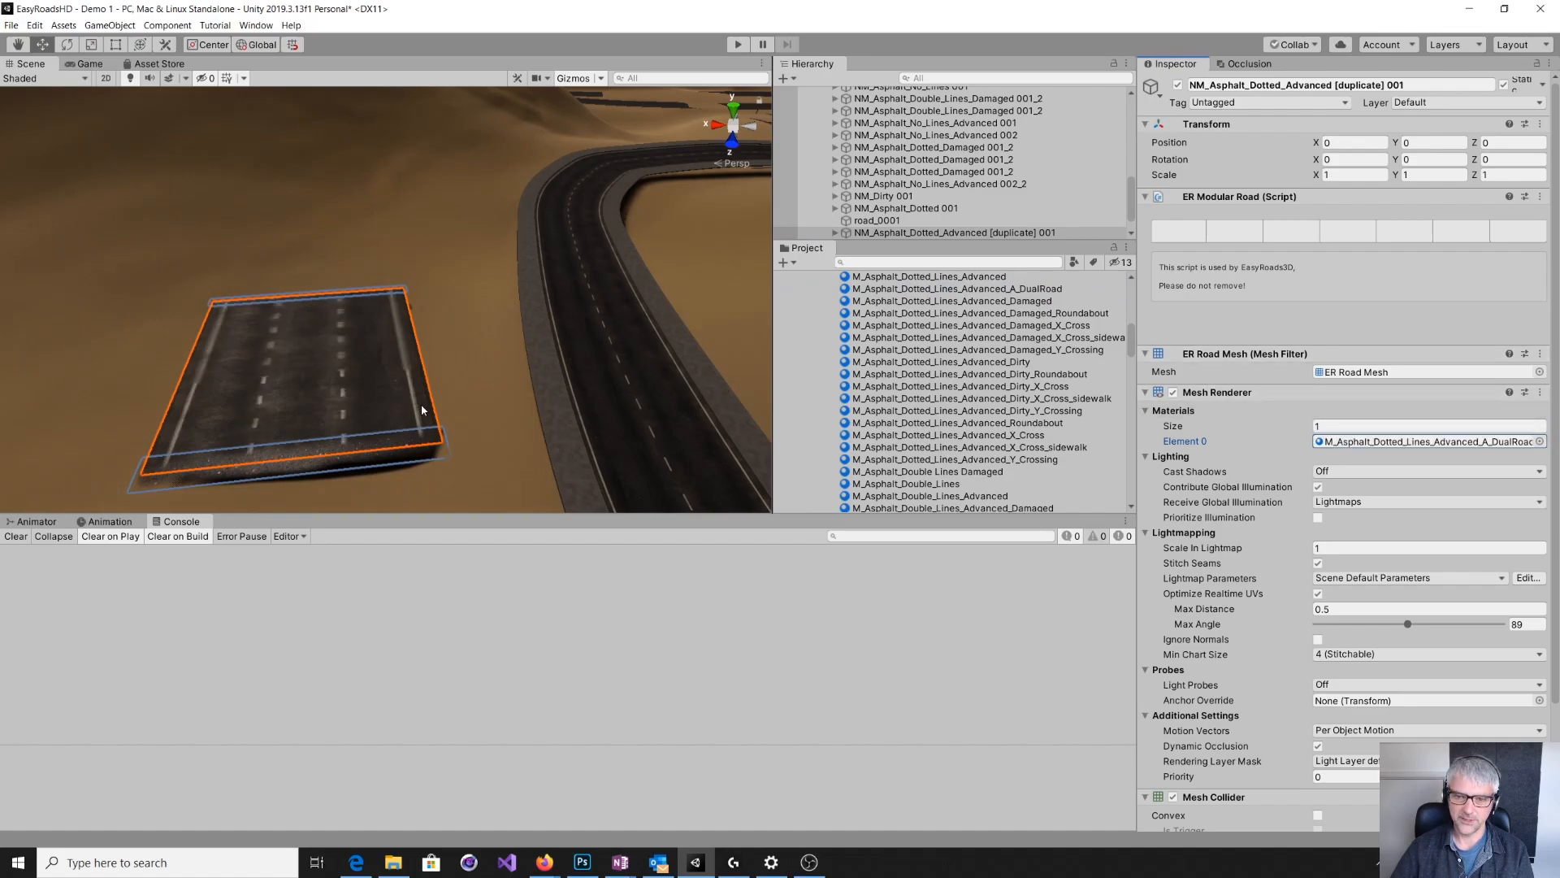
pyautogui.moveTo(486, 439)
pyautogui.keyDown('alt'); pyautogui.mouseDown()
pyautogui.moveTo(474, 446)
pyautogui.moveTo(489, 482)
pyautogui.moveTo(471, 455)
pyautogui.mouseUp(); pyautogui.keyUp('alt')
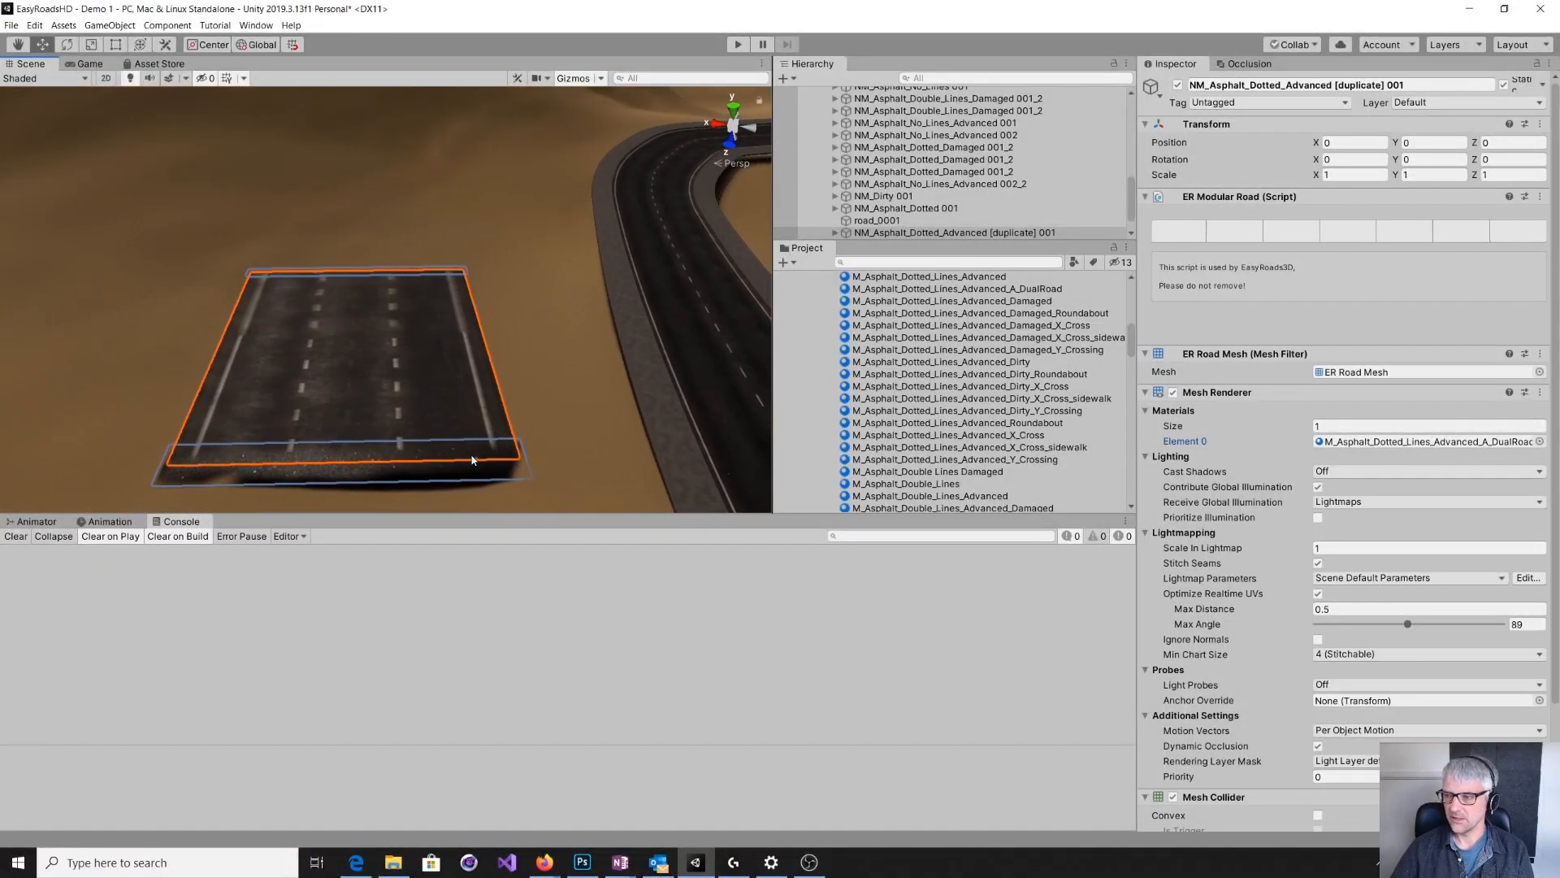
# - Set the main road albedo's Y tiling to 0.5 in the M_Asphalt_Dotted_Lines_Advanced_A_DualRoad material
pyautogui.click(1341, 441)
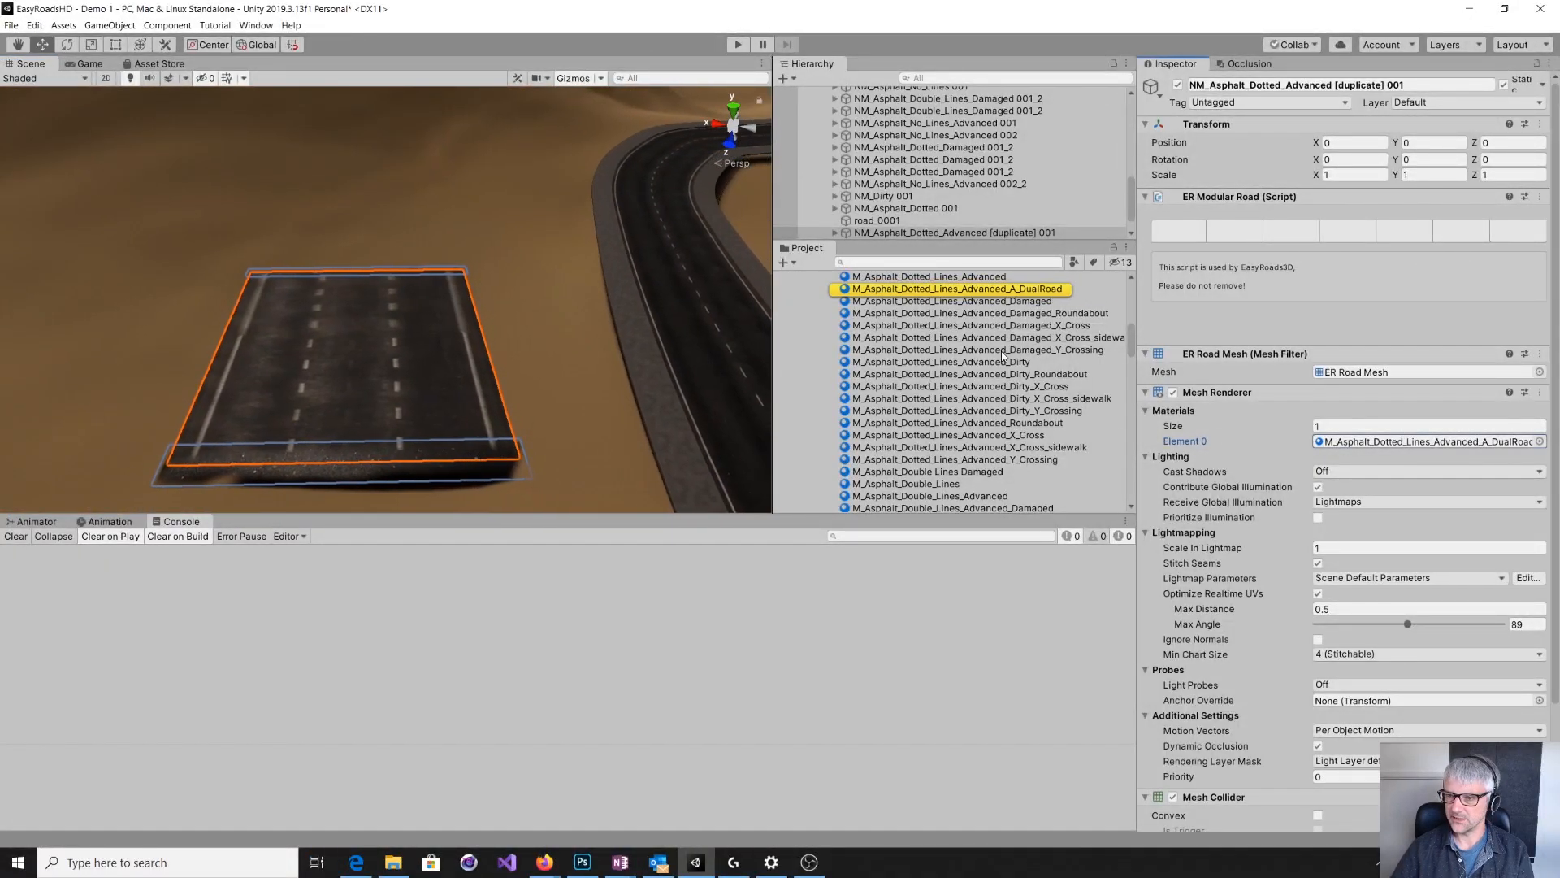
pyautogui.click(981, 290)
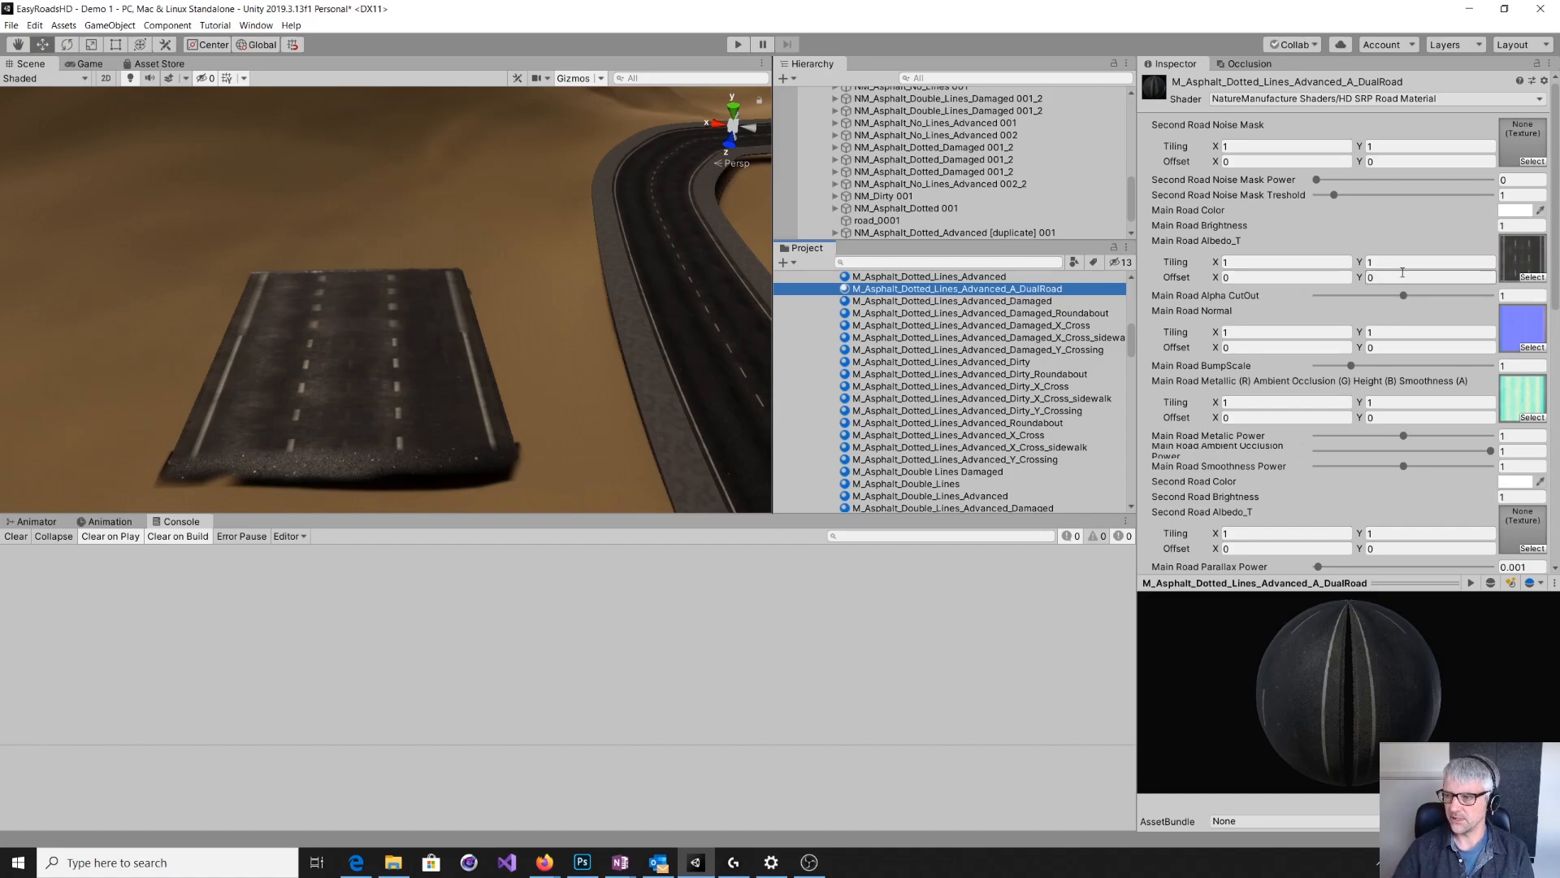
pyautogui.click(1390, 263)
pyautogui.write('0.5')
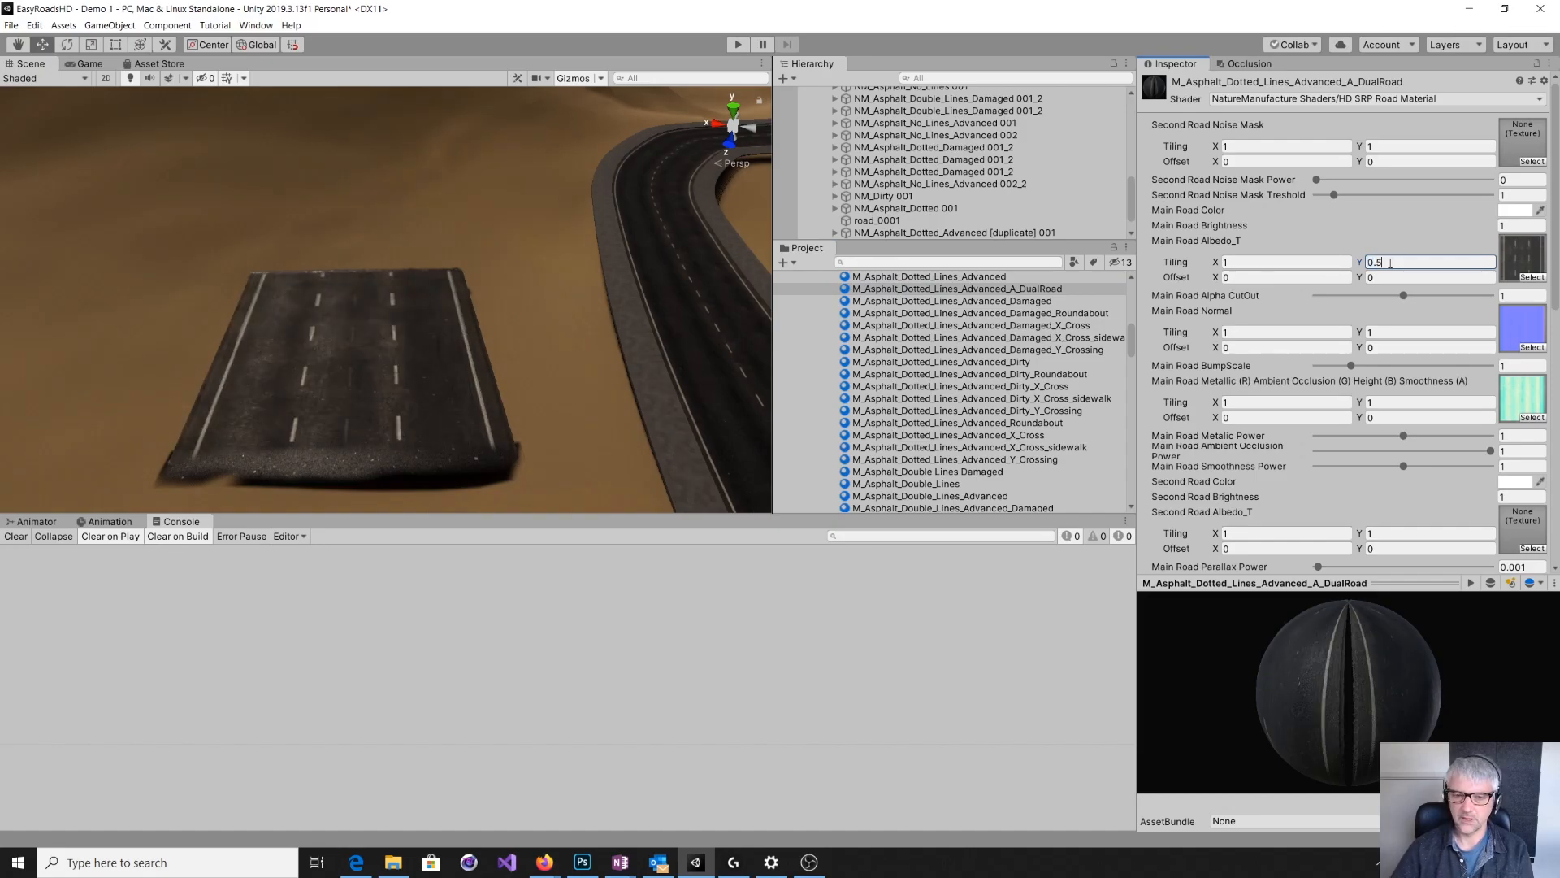
pyautogui.moveTo(577, 397)
pyautogui.mouseDown(button='right')
pyautogui.moveTo(540, 390)
pyautogui.moveTo(516, 411)
pyautogui.moveTo(744, 343)
pyautogui.moveTo(539, 355)
pyautogui.moveTo(561, 382)
pyautogui.mouseUp(button='right')
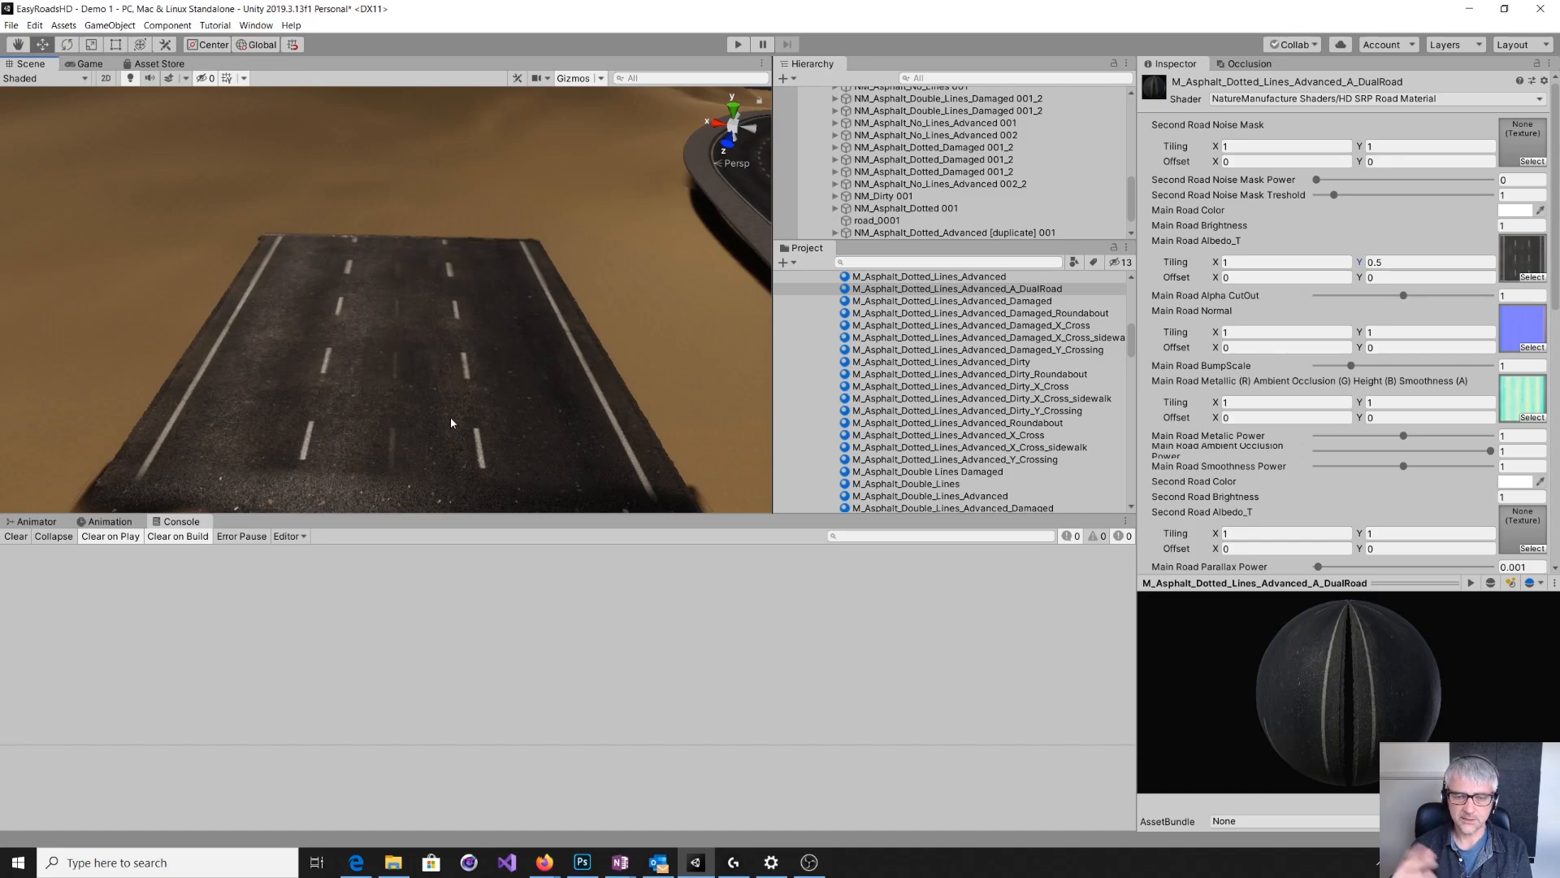
# - Locate the DualRoad material's metallic mask and normal textures and examine the road surface for traces of the original centre line
pyautogui.click(1520, 400)
pyautogui.click(1526, 336)
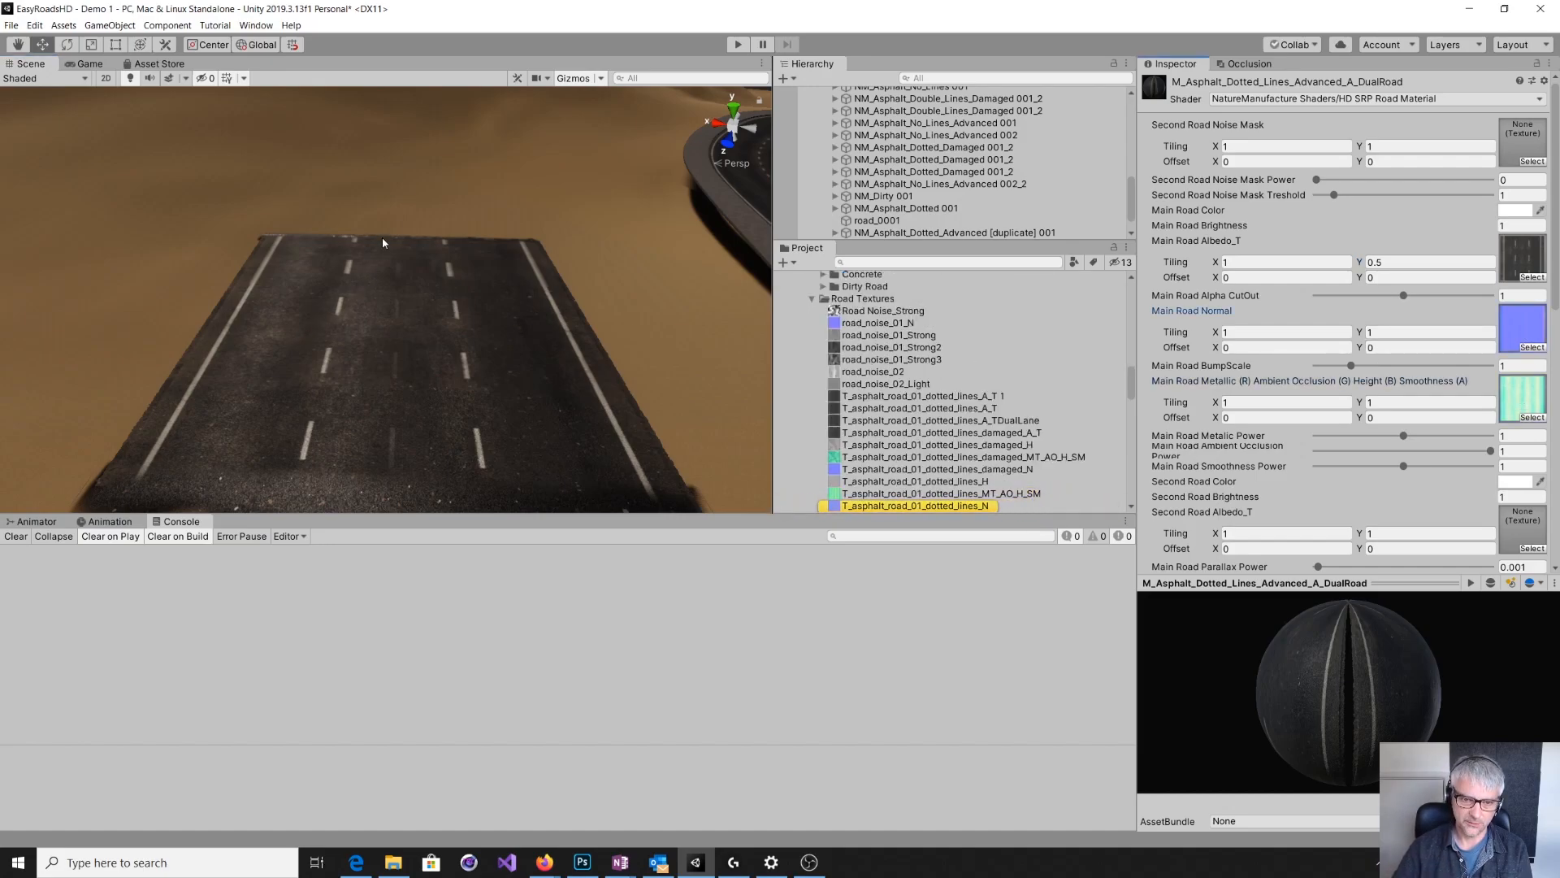
pyautogui.moveTo(422, 460)
pyautogui.keyDown('alt'); pyautogui.mouseDown()
pyautogui.moveTo(445, 445)
pyautogui.moveTo(445, 461)
pyautogui.mouseUp(); pyautogui.keyUp('alt')
pyautogui.keyDown('alt'); pyautogui.scroll(4, 446, 445); pyautogui.keyUp('alt')
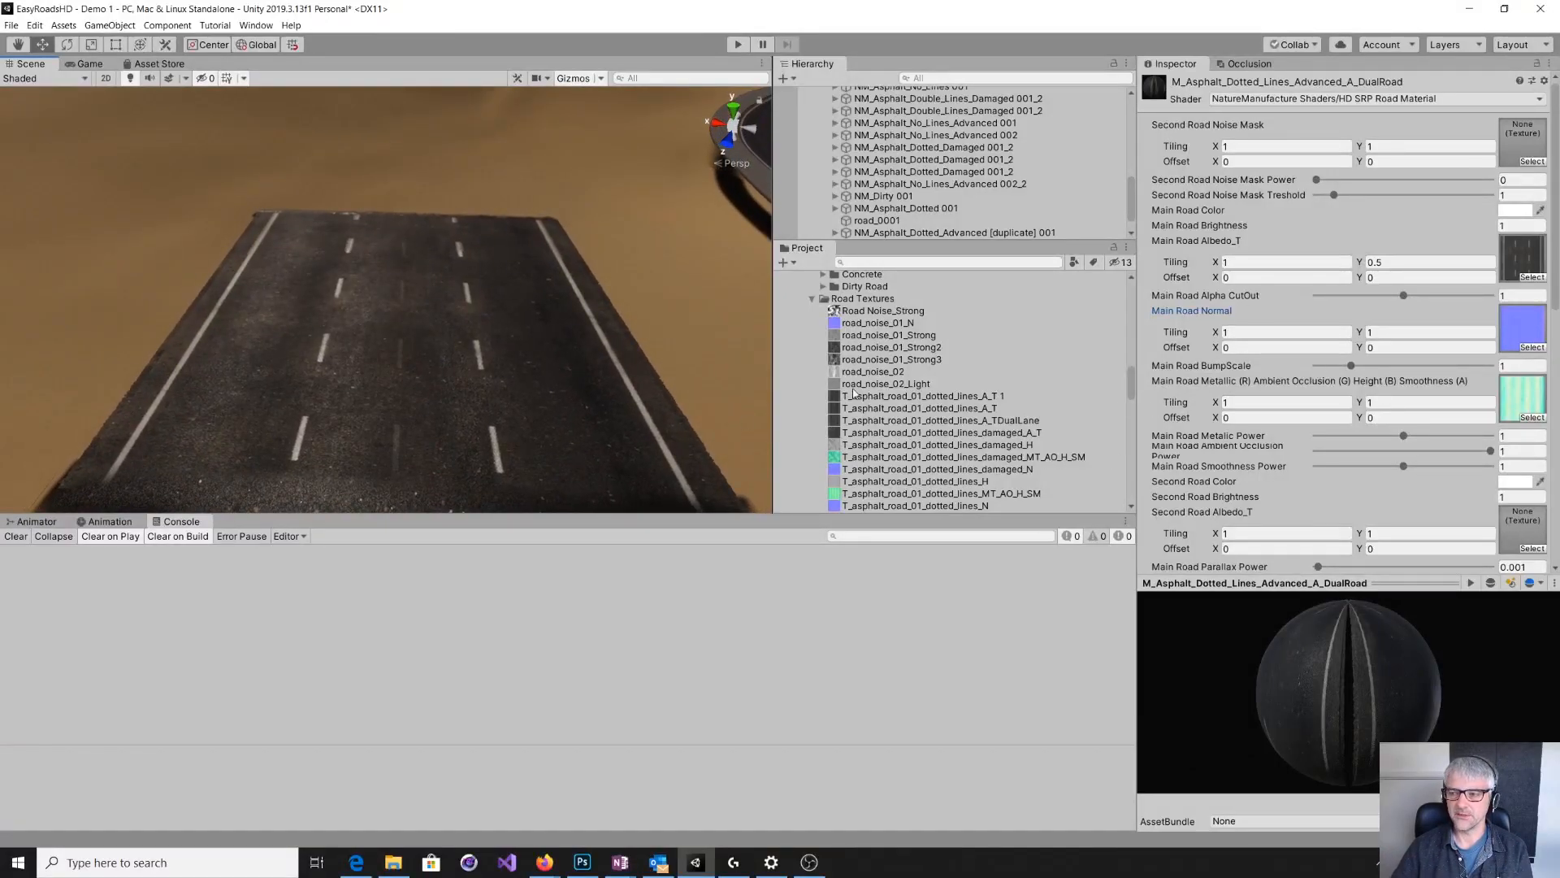
pyautogui.keyDown('alt'); pyautogui.moveTo(704, 394); pyautogui.dragTo(614, 413); pyautogui.keyUp('alt')
pyautogui.press('d')
pyautogui.press('s')
pyautogui.moveTo(614, 413); pyautogui.dragTo(615, 413, button='right')
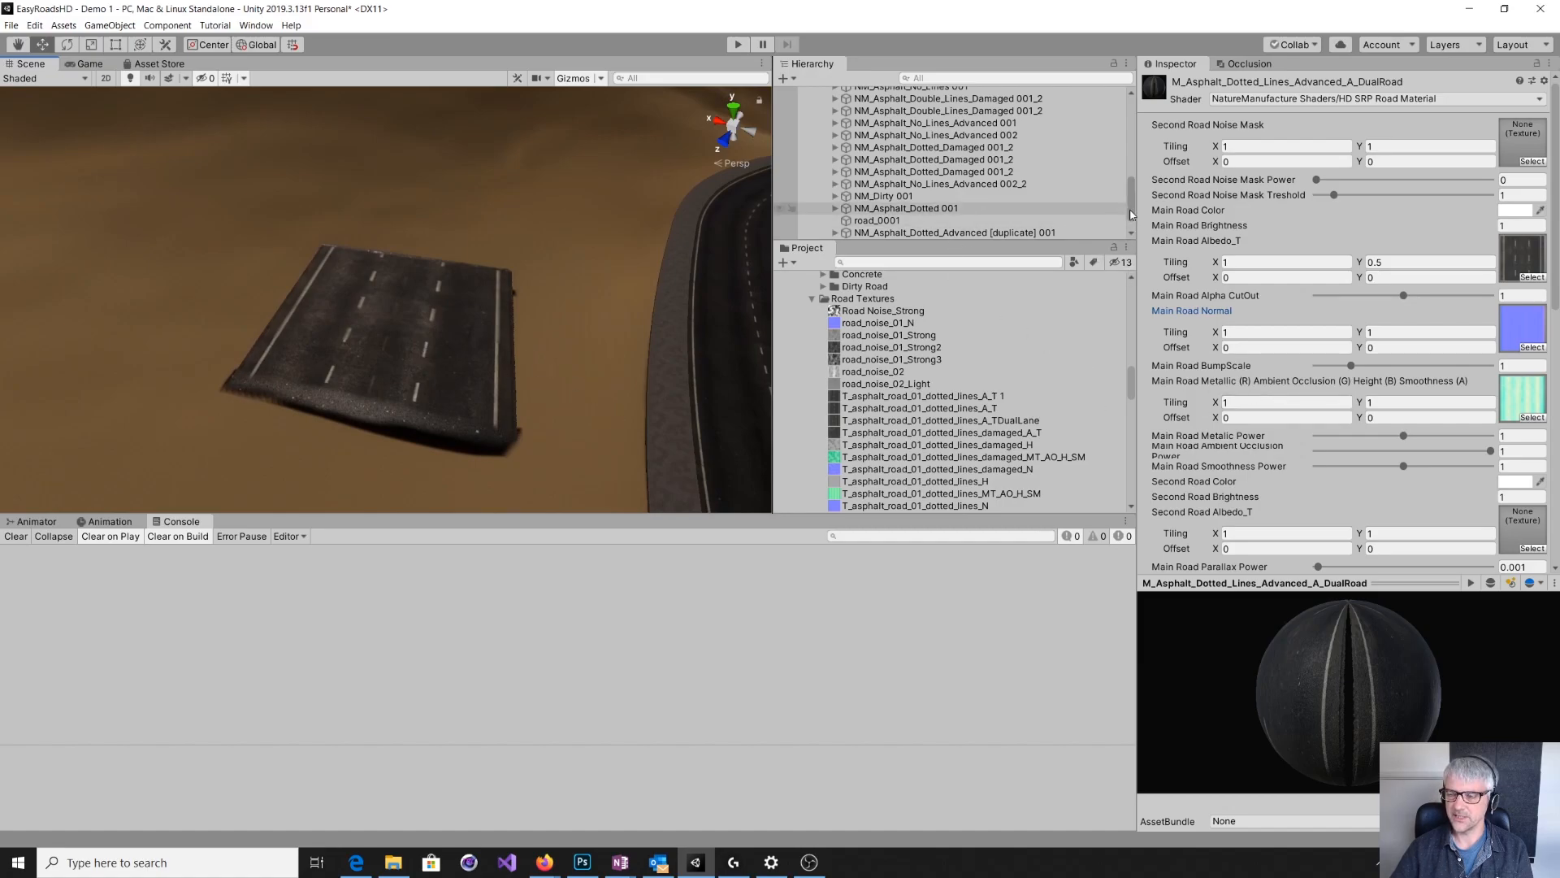
# - In the Road Network's general settings, set road type 26 NM_Asphalt_Dotted_Advanced [duplicate] to use the M_Asphalt_Dotted_Lines_Advanced_A_DualRoad road material
pyautogui.moveTo(1132, 213); pyautogui.dragTo(1128, 145)
pyautogui.click(870, 159)
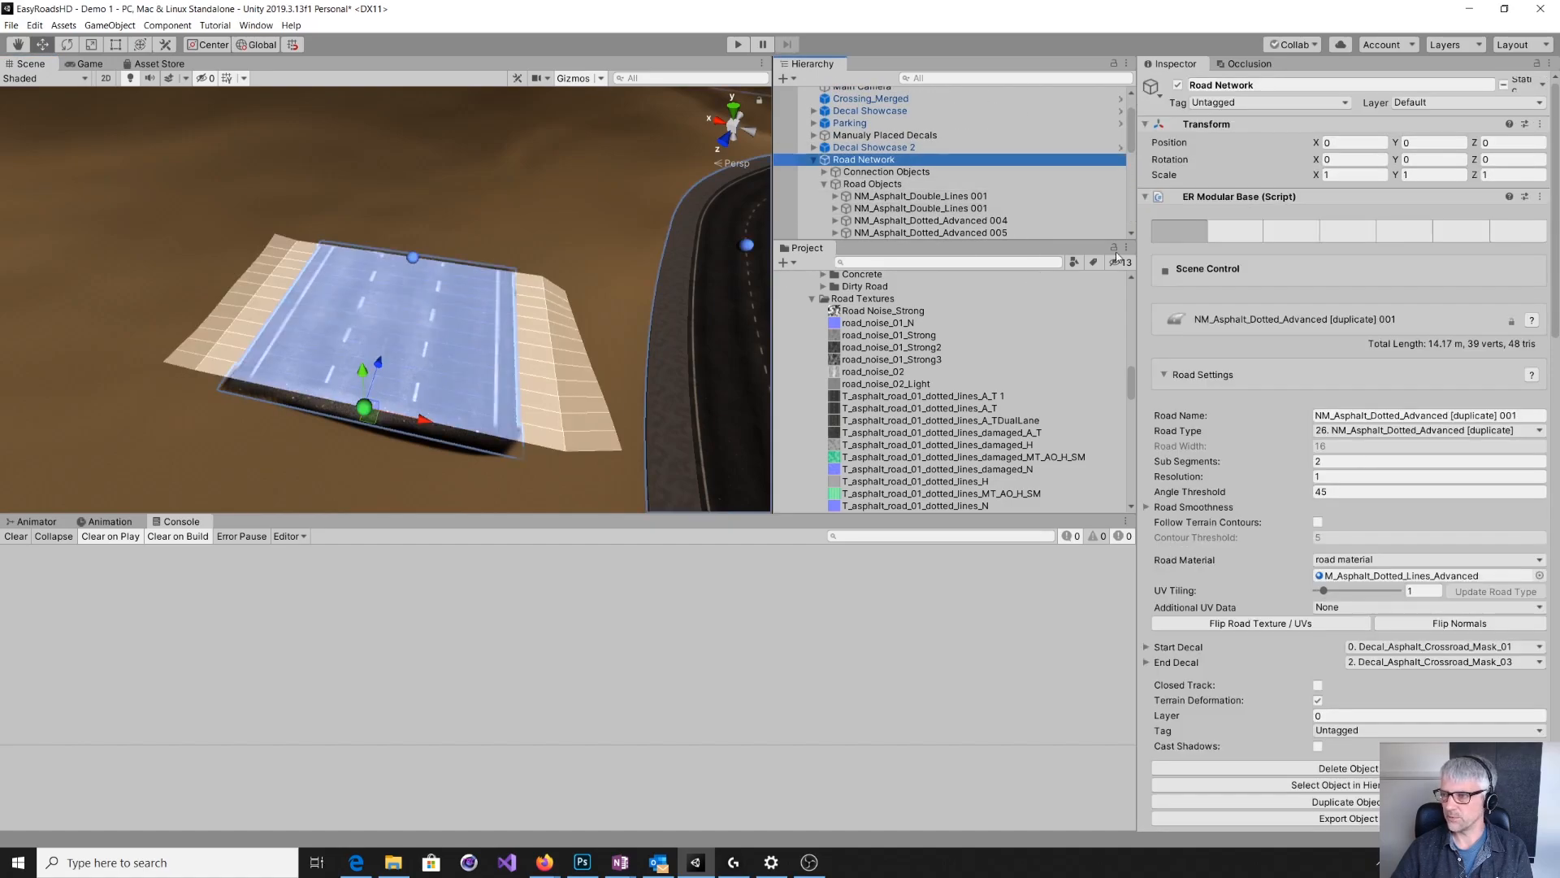
pyautogui.click(1453, 234)
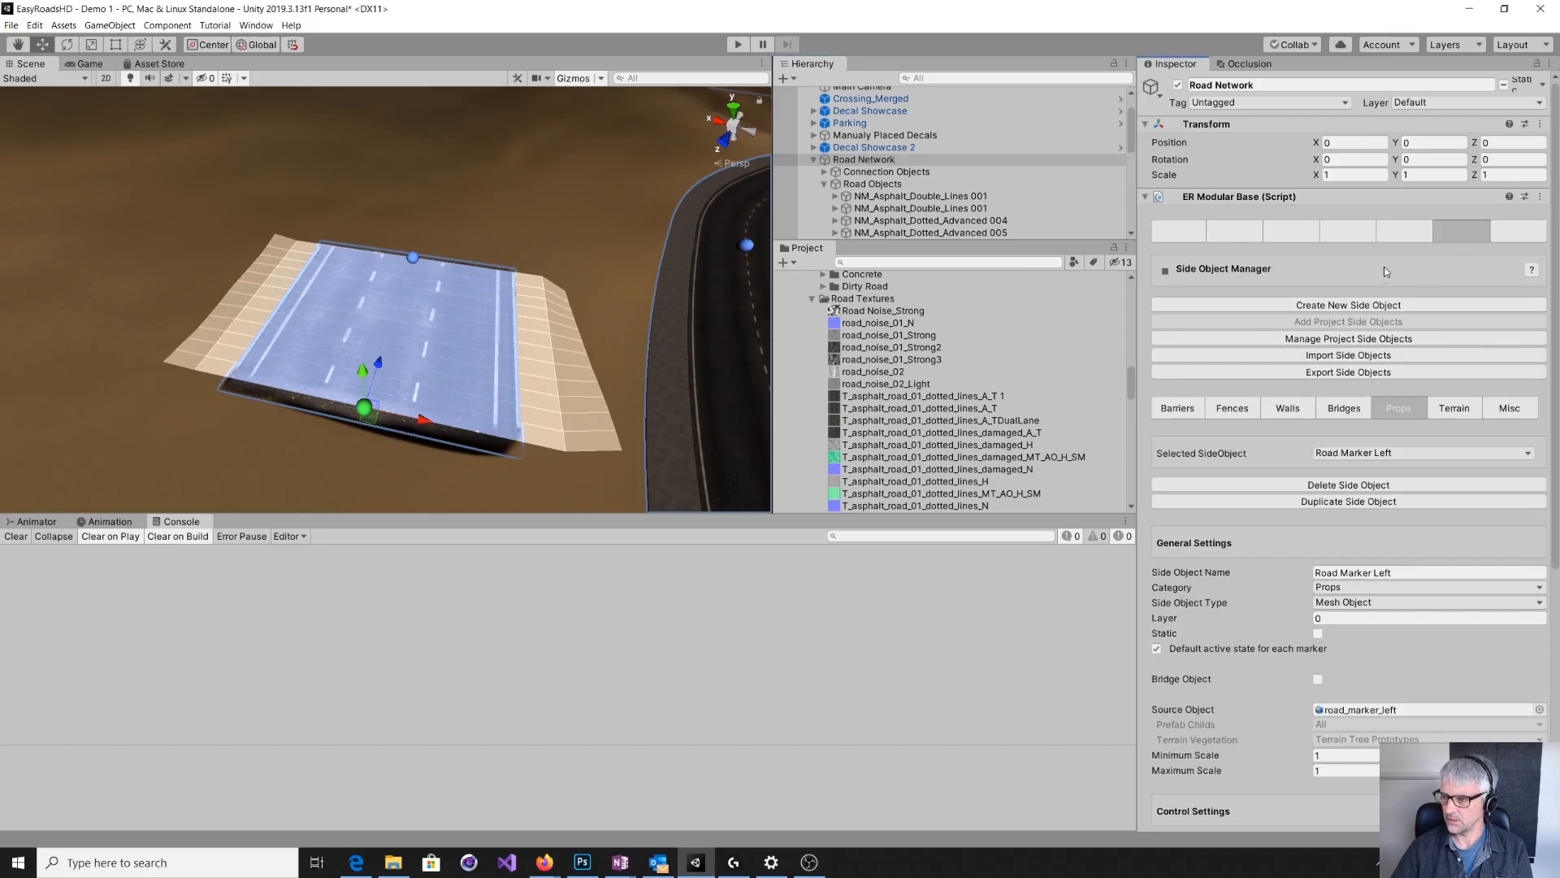
pyautogui.click(1407, 224)
pyautogui.click(1435, 482)
pyautogui.click(1435, 472)
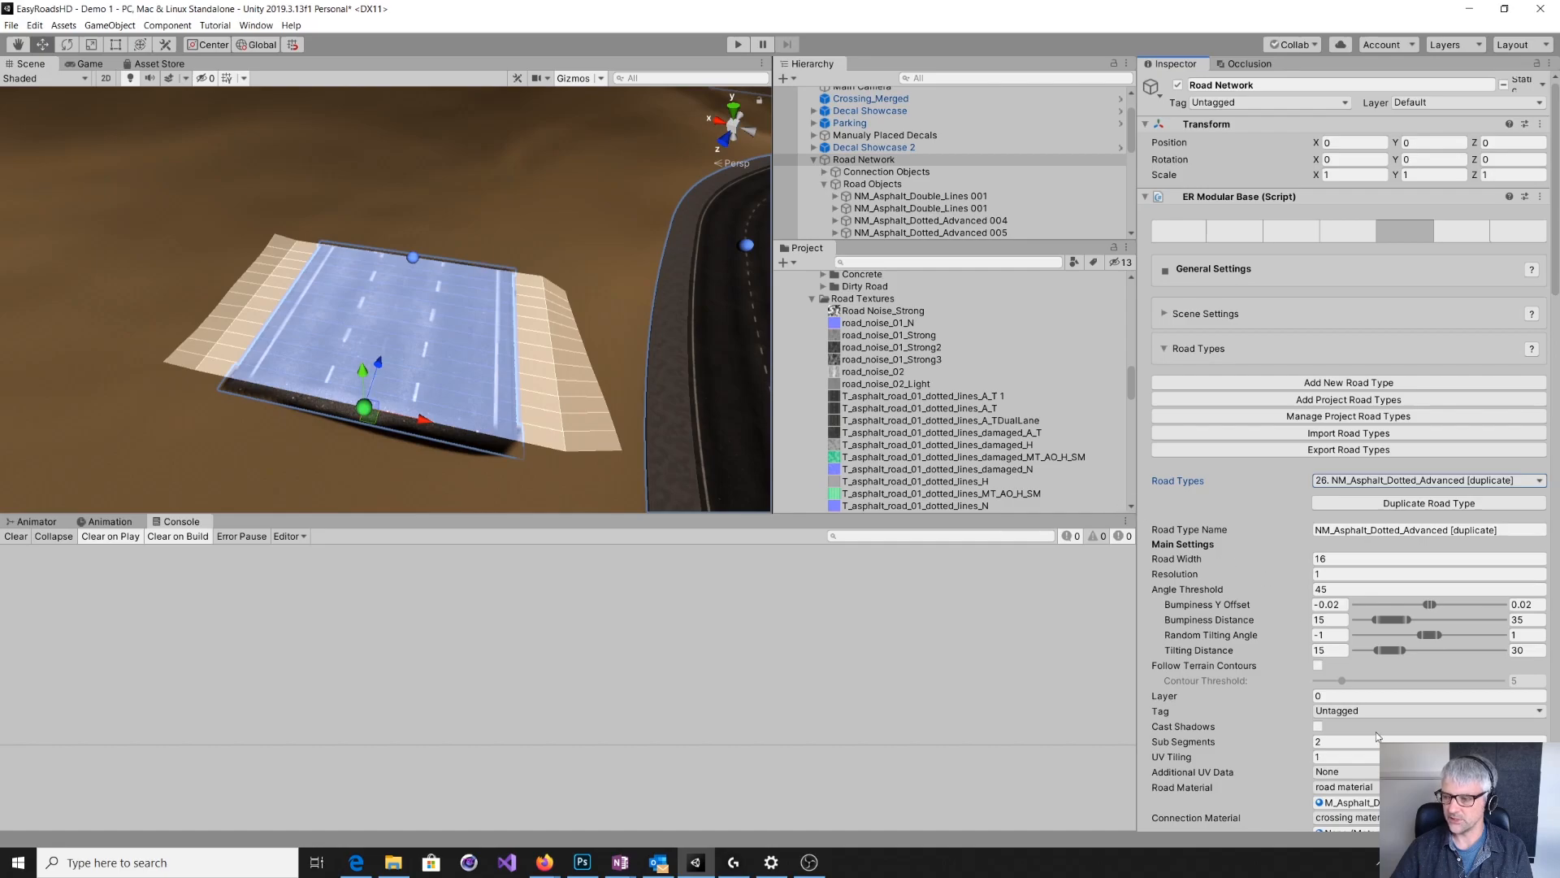
pyautogui.click(1347, 802)
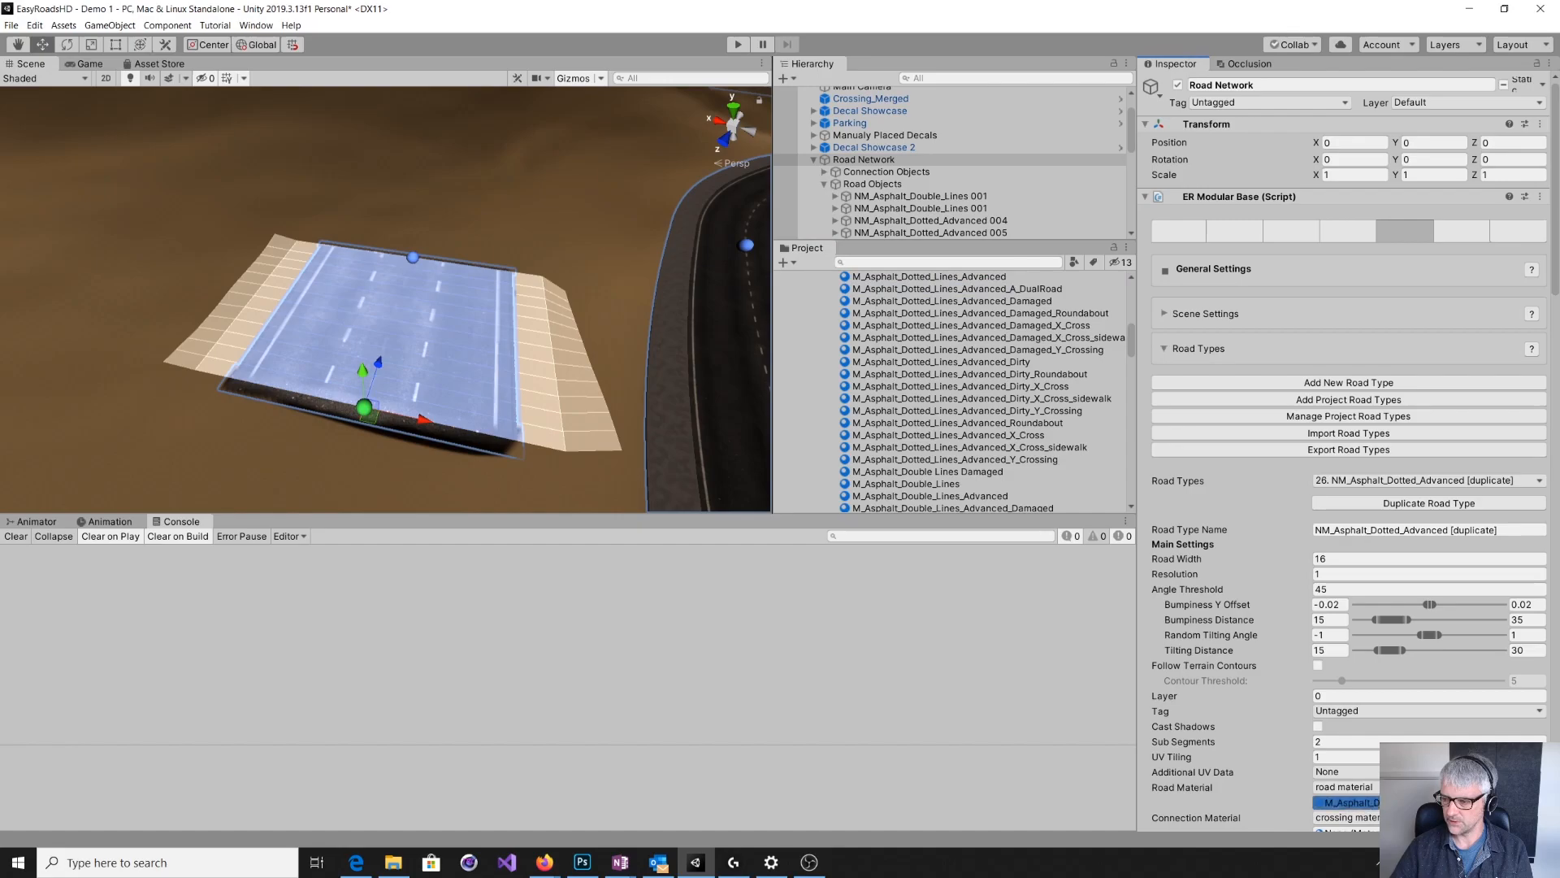
pyautogui.moveTo(1396, 803); pyautogui.dragTo(1398, 803)
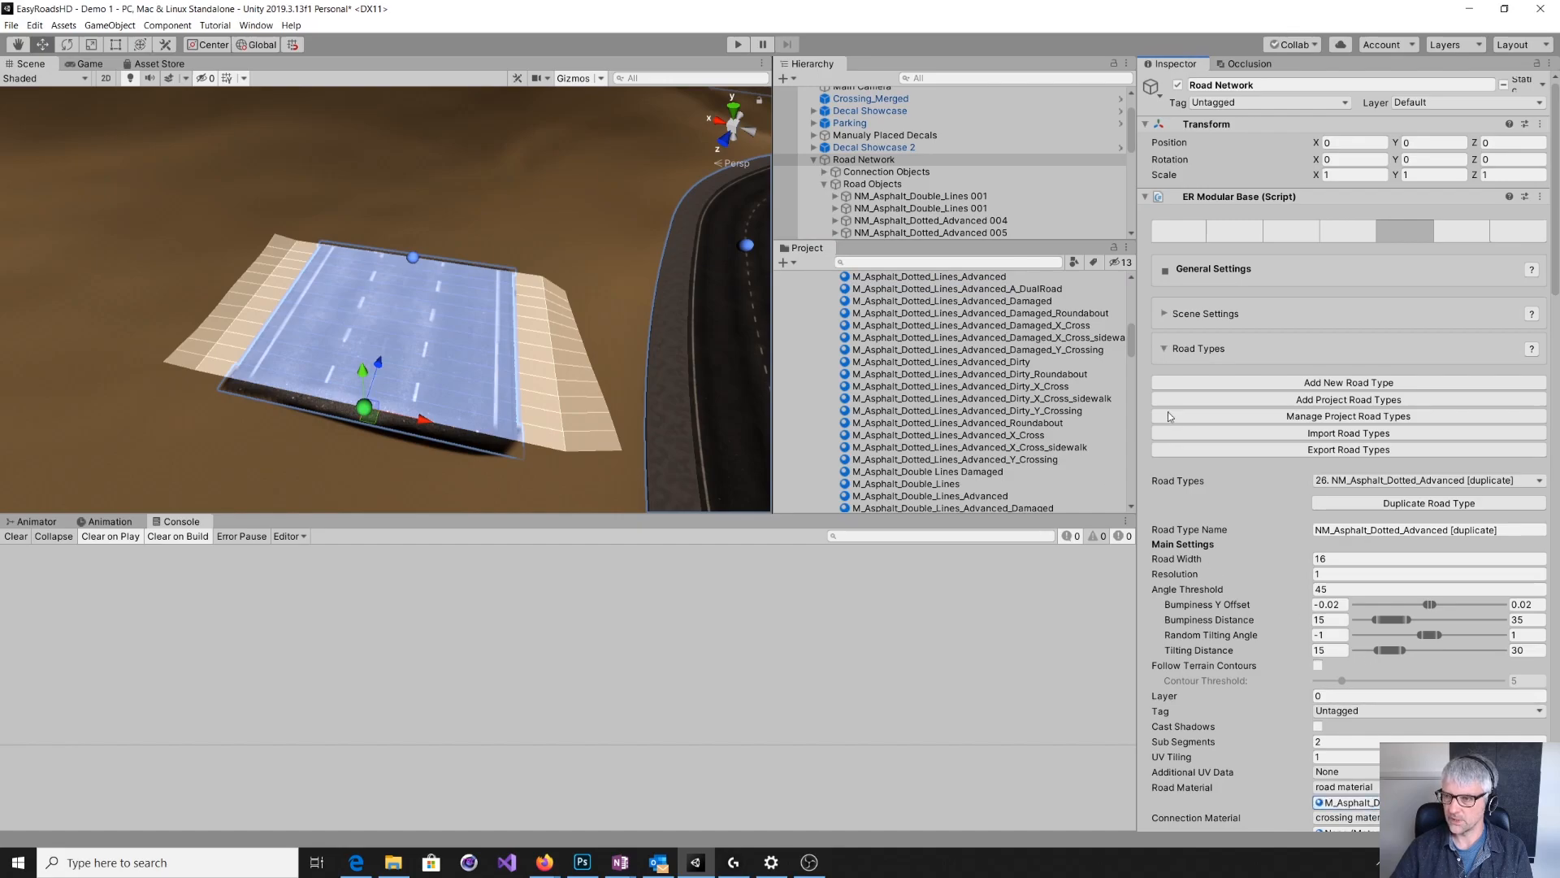
# - Add a new road of type 26 NM_Asphalt_Dotted_Advanced [duplicate] and place two markers about 16 m apart beside the first road
pyautogui.click(1221, 233)
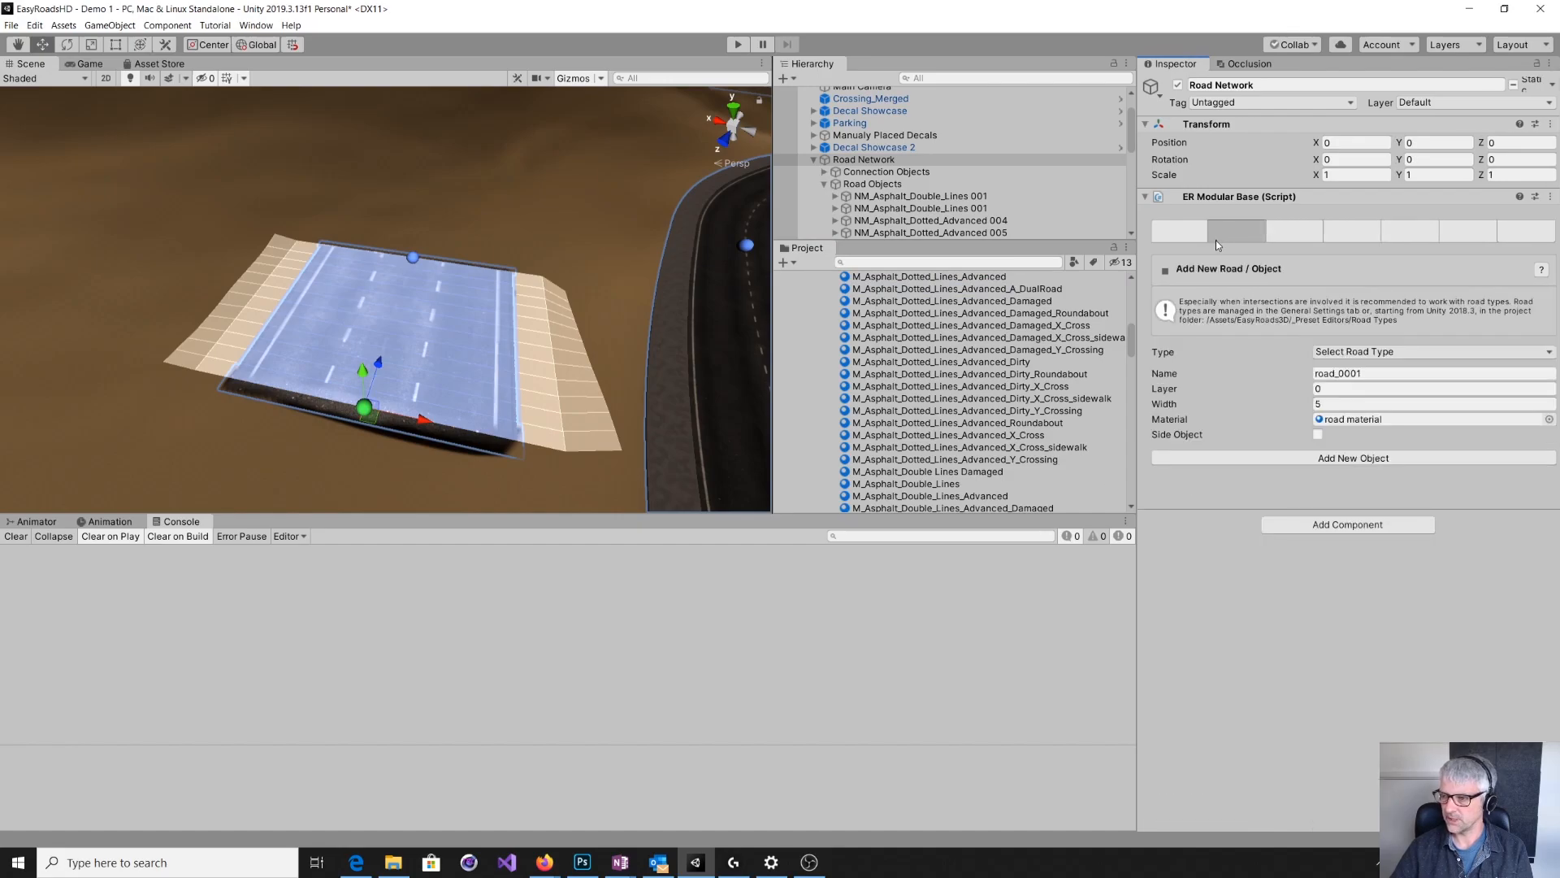
pyautogui.click(1344, 352)
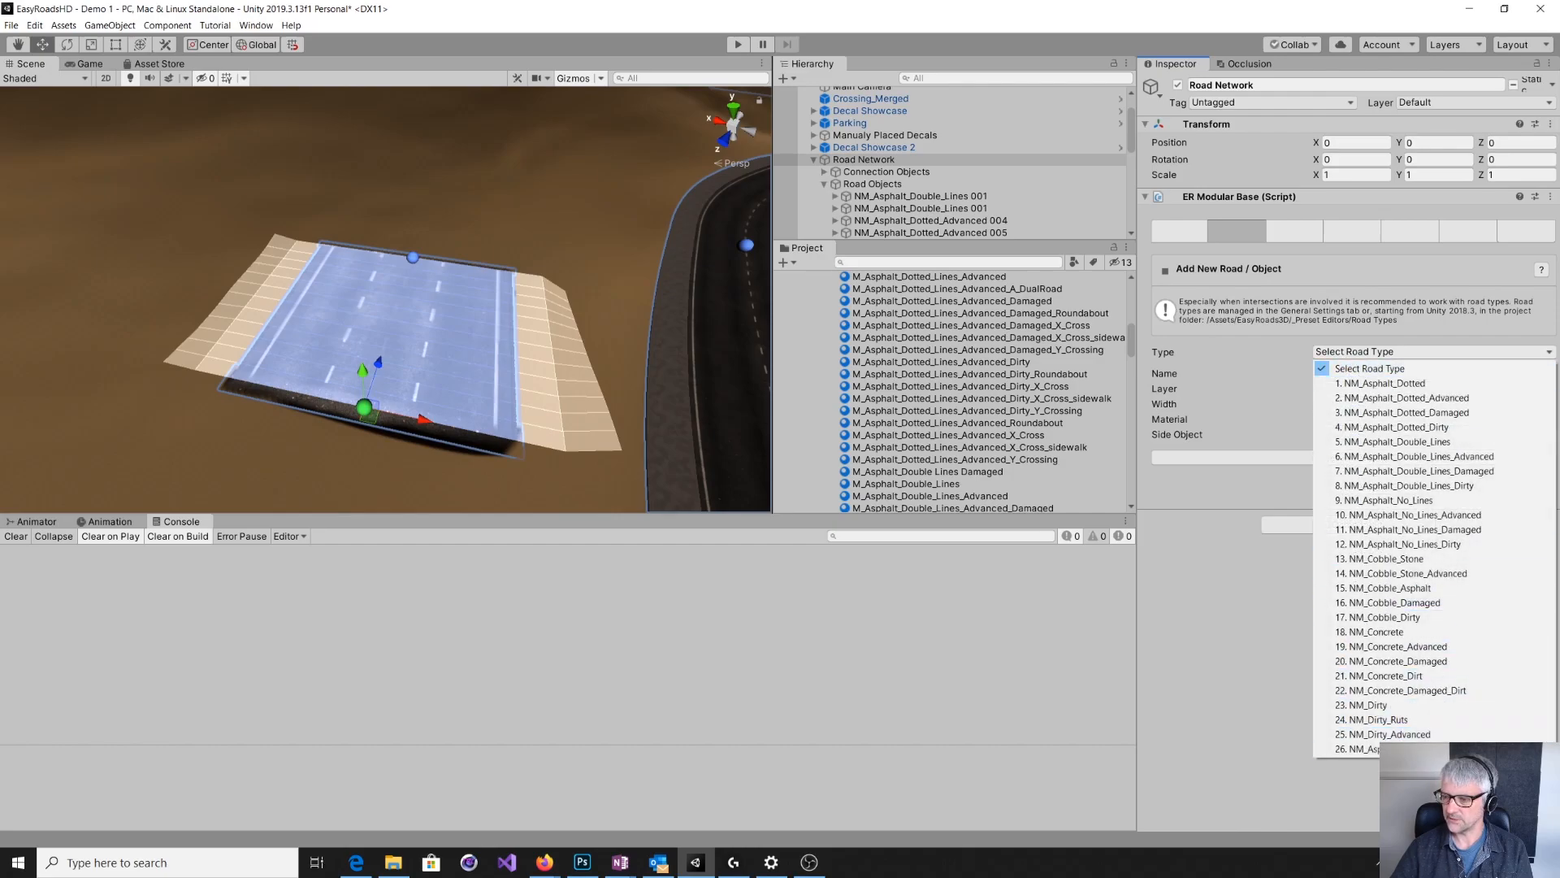
pyautogui.click(1357, 748)
pyautogui.click(1342, 458)
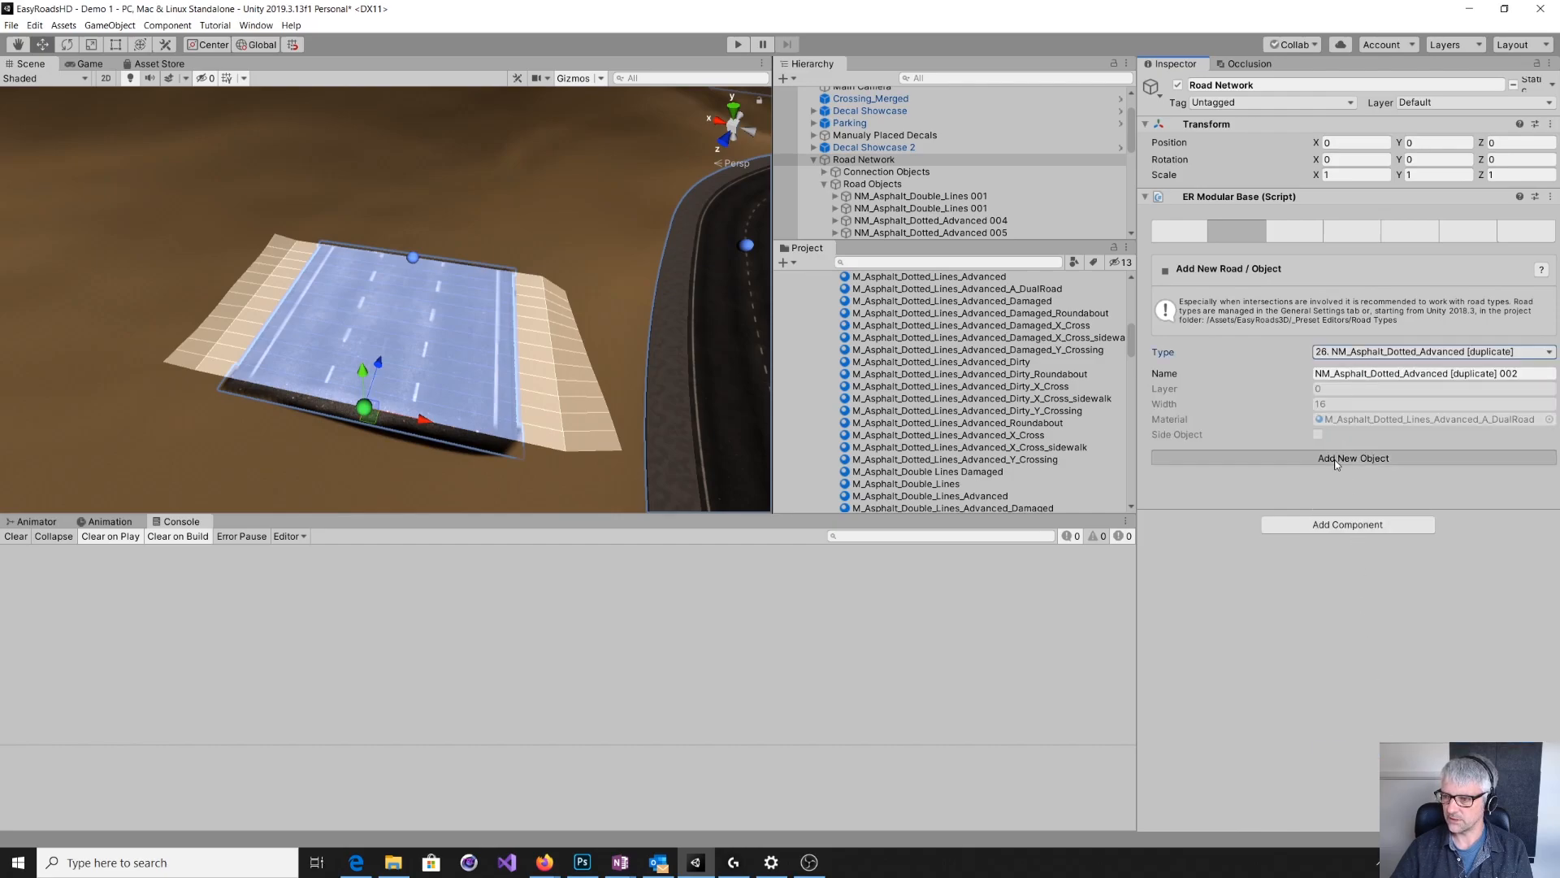
pyautogui.moveTo(628, 388); pyautogui.dragTo(512, 383, button='right')
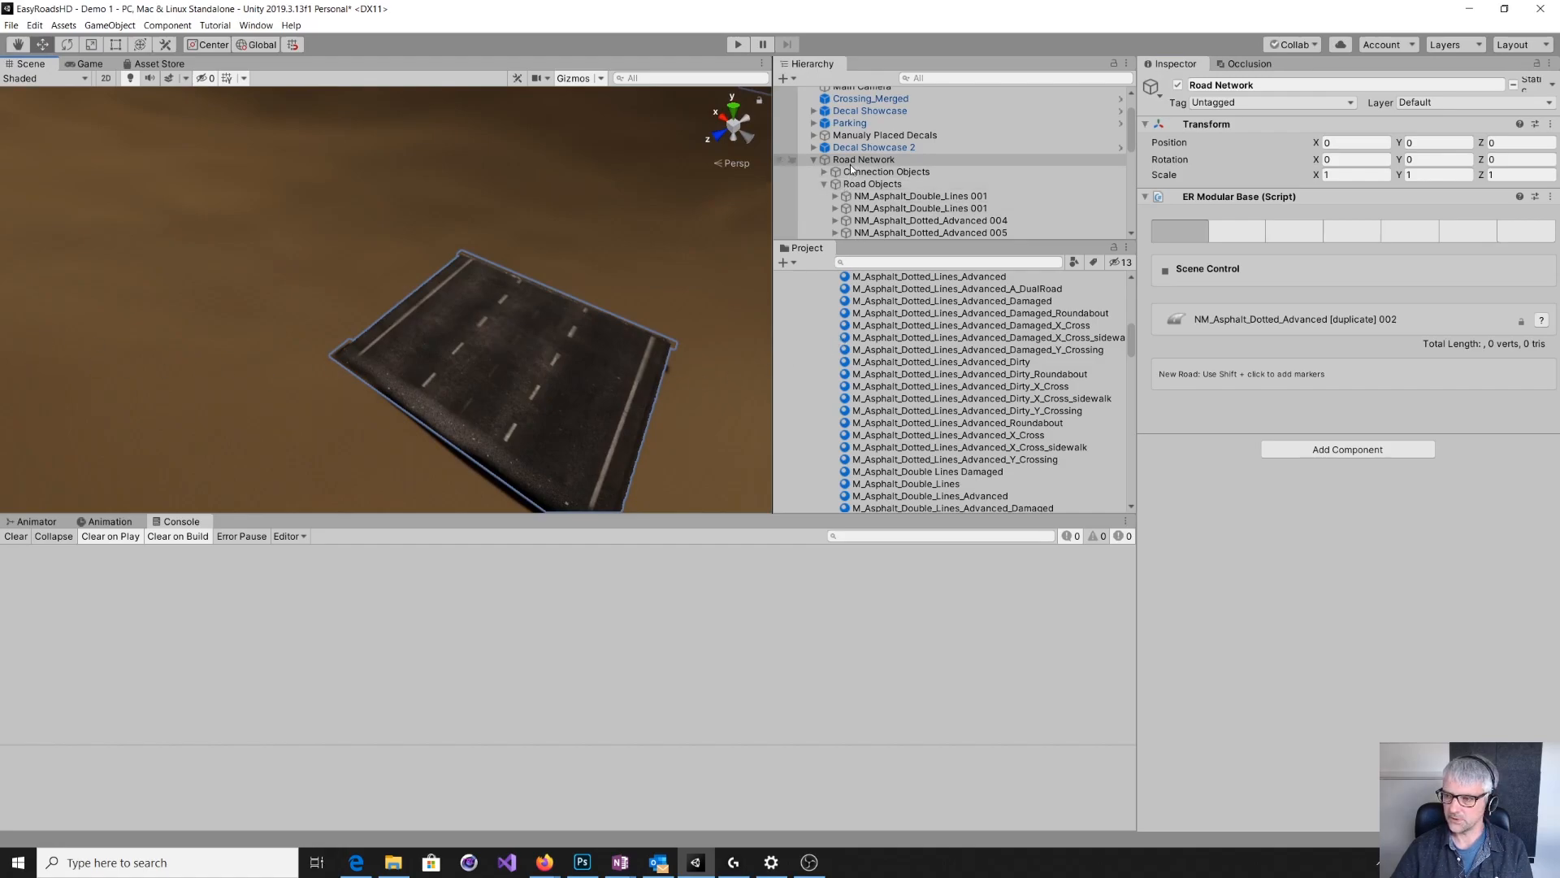
pyautogui.keyDown('shift'); pyautogui.click(42, 334); pyautogui.keyUp('shift')
pyautogui.keyDown('shift'); pyautogui.click(223, 219); pyautogui.keyUp('shift')
pyautogui.press('a')
pyautogui.moveTo(221, 425); pyautogui.dragTo(313, 445, button='right')
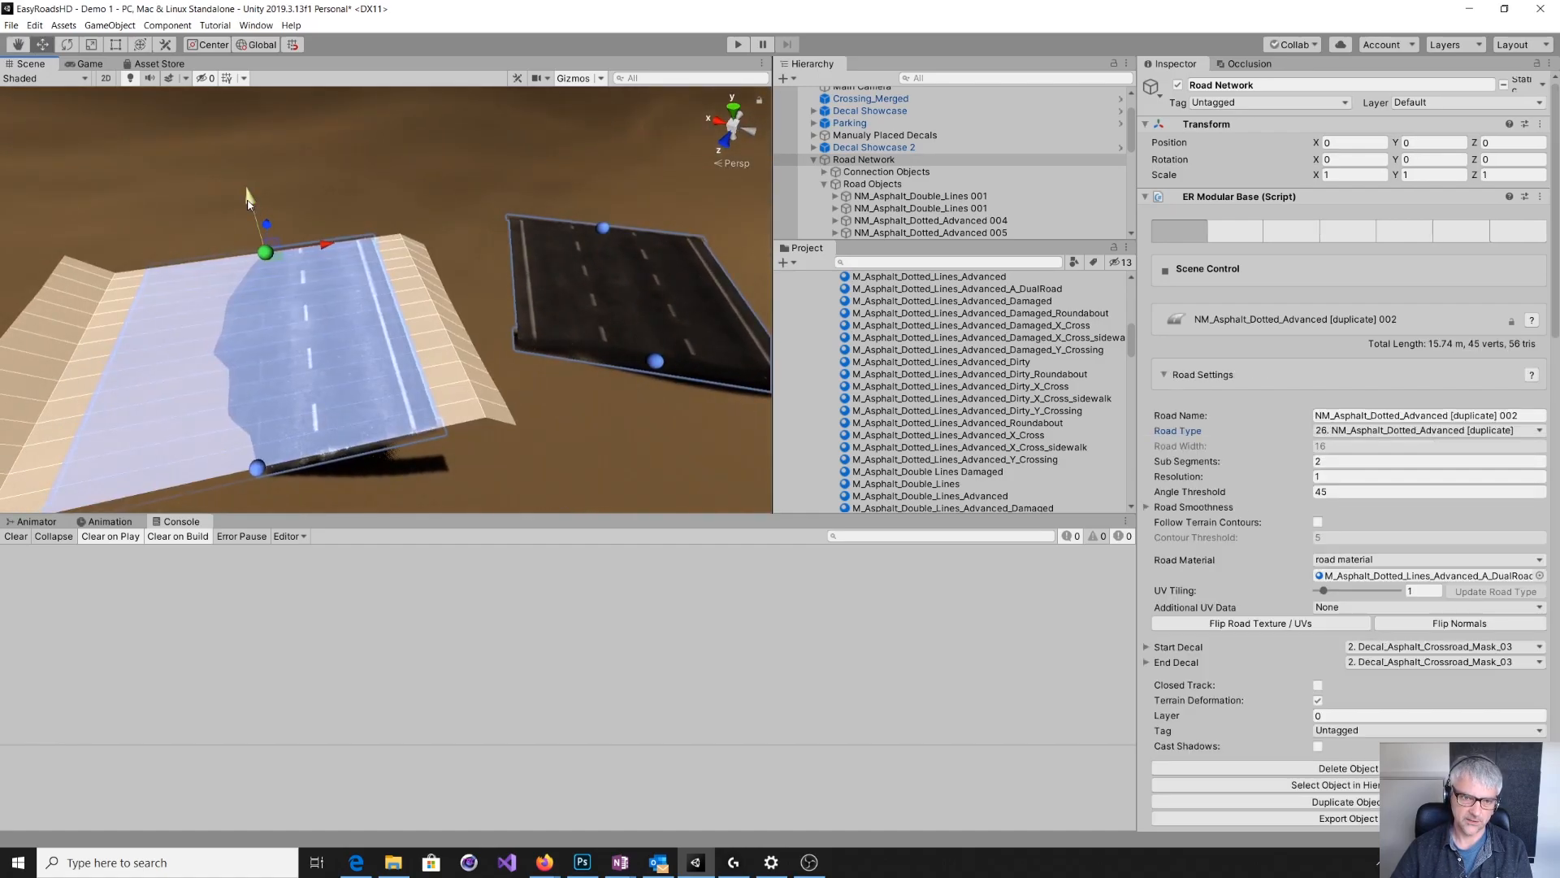
# - Raise both end markers of the second dual-lane road so its surface clears the terrain
pyautogui.moveTo(248, 199); pyautogui.dragTo(247, 189)
pyautogui.click(256, 470)
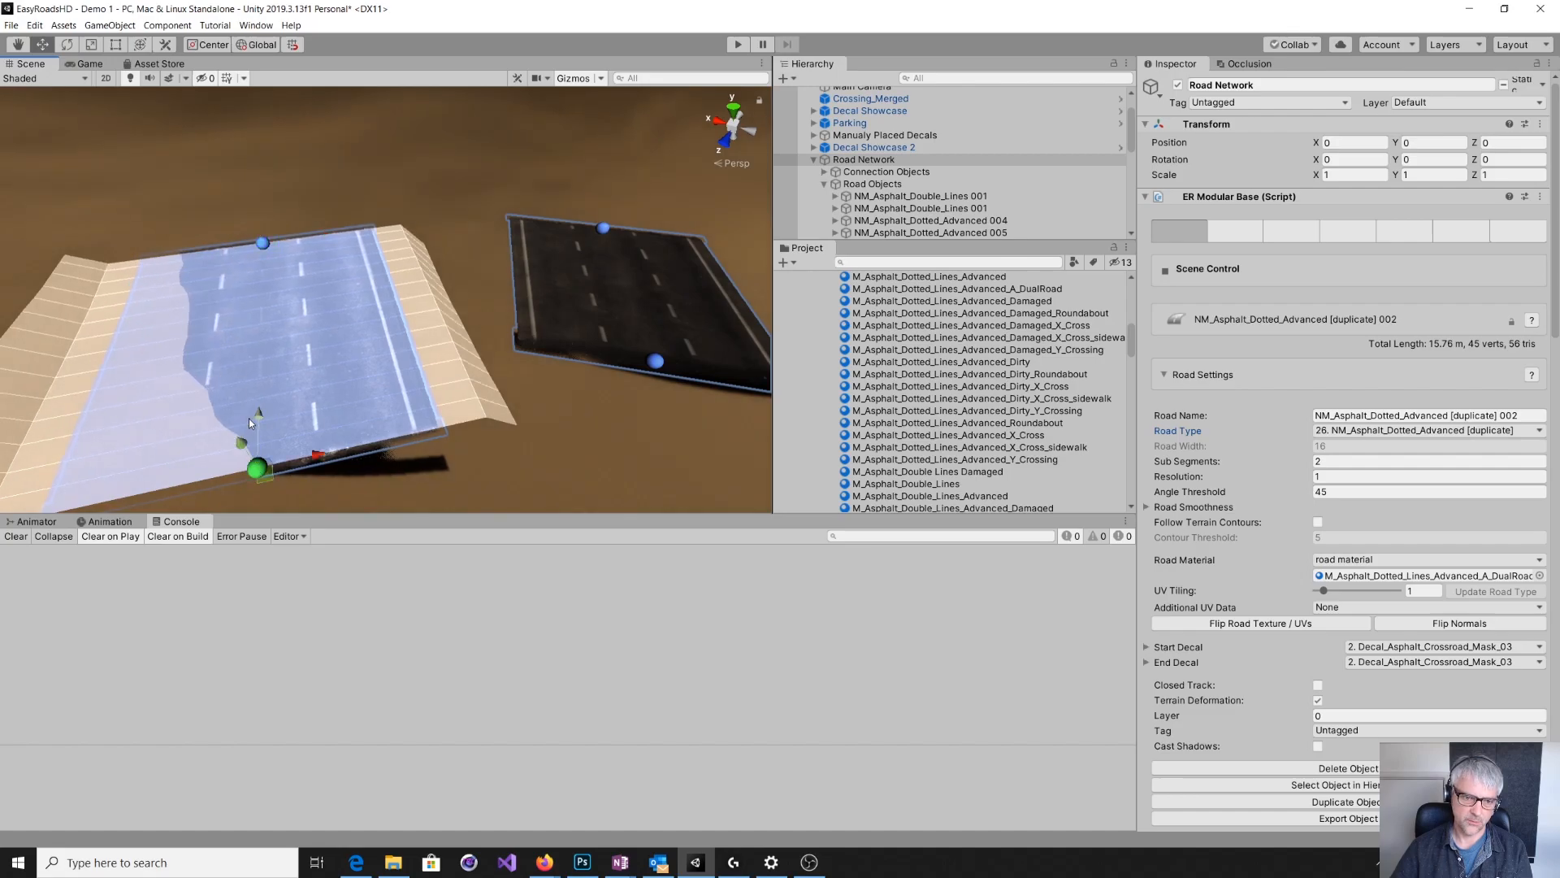
pyautogui.moveTo(246, 441); pyautogui.dragTo(240, 429)
pyautogui.moveTo(529, 468); pyautogui.dragTo(329, 478, button='right')
pyautogui.press('s')
pyautogui.press('d')
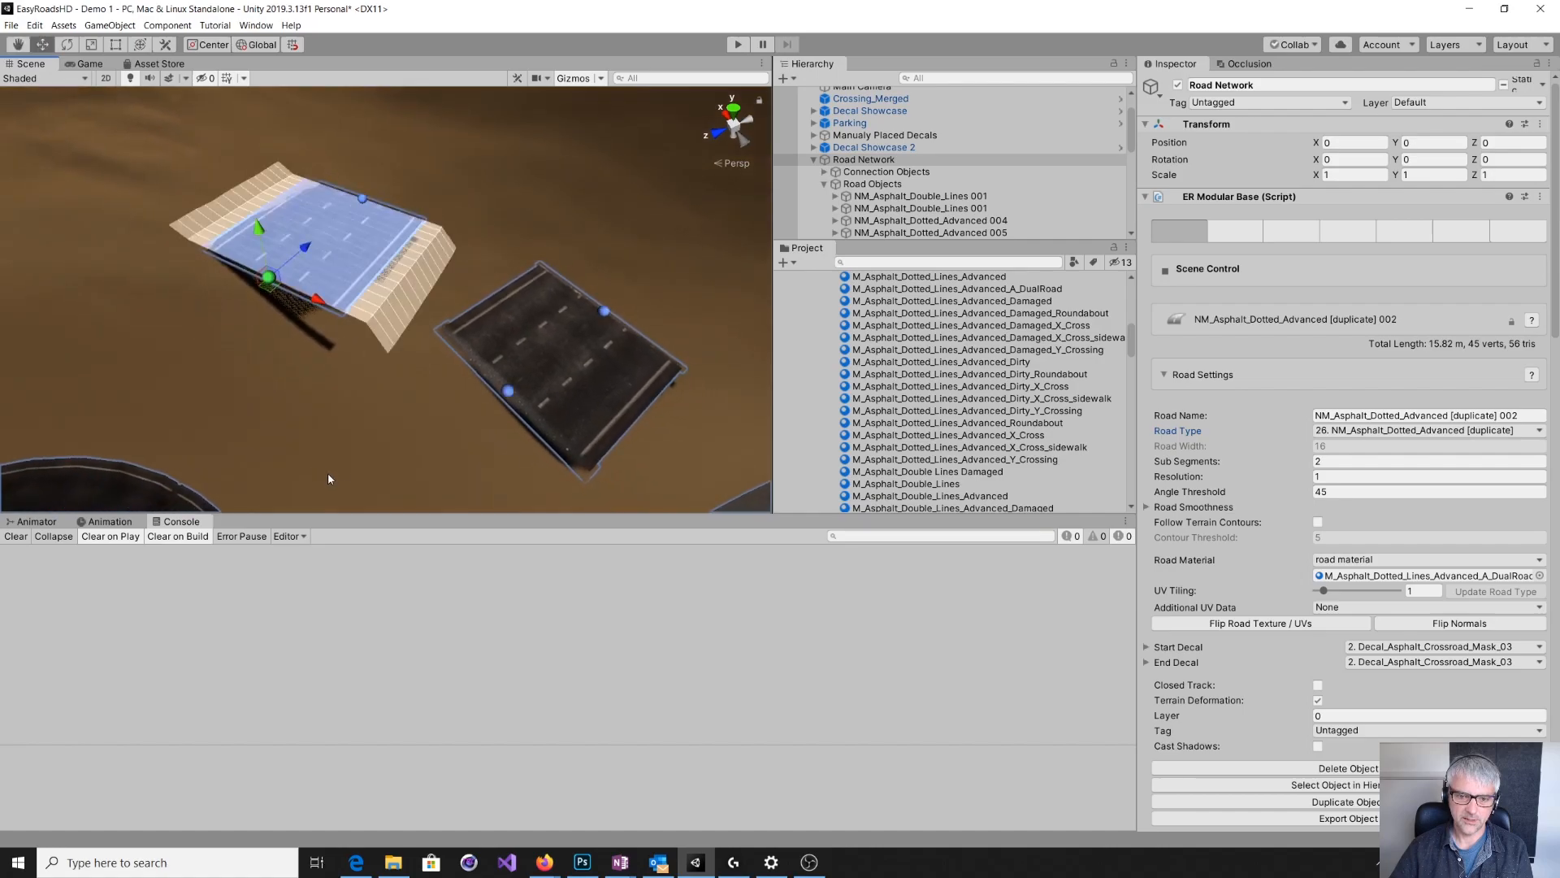
# - Lengthen the first dual-lane road to about 25.8 m by moving its far end marker outward
pyautogui.click(603, 315)
pyautogui.moveTo(639, 274)
pyautogui.mouseDown()
pyautogui.moveTo(698, 207)
pyautogui.moveTo(646, 266)
pyautogui.moveTo(662, 283)
pyautogui.moveTo(726, 226)
pyautogui.mouseUp()
pyautogui.moveTo(620, 334); pyautogui.dragTo(733, 301, button='right')
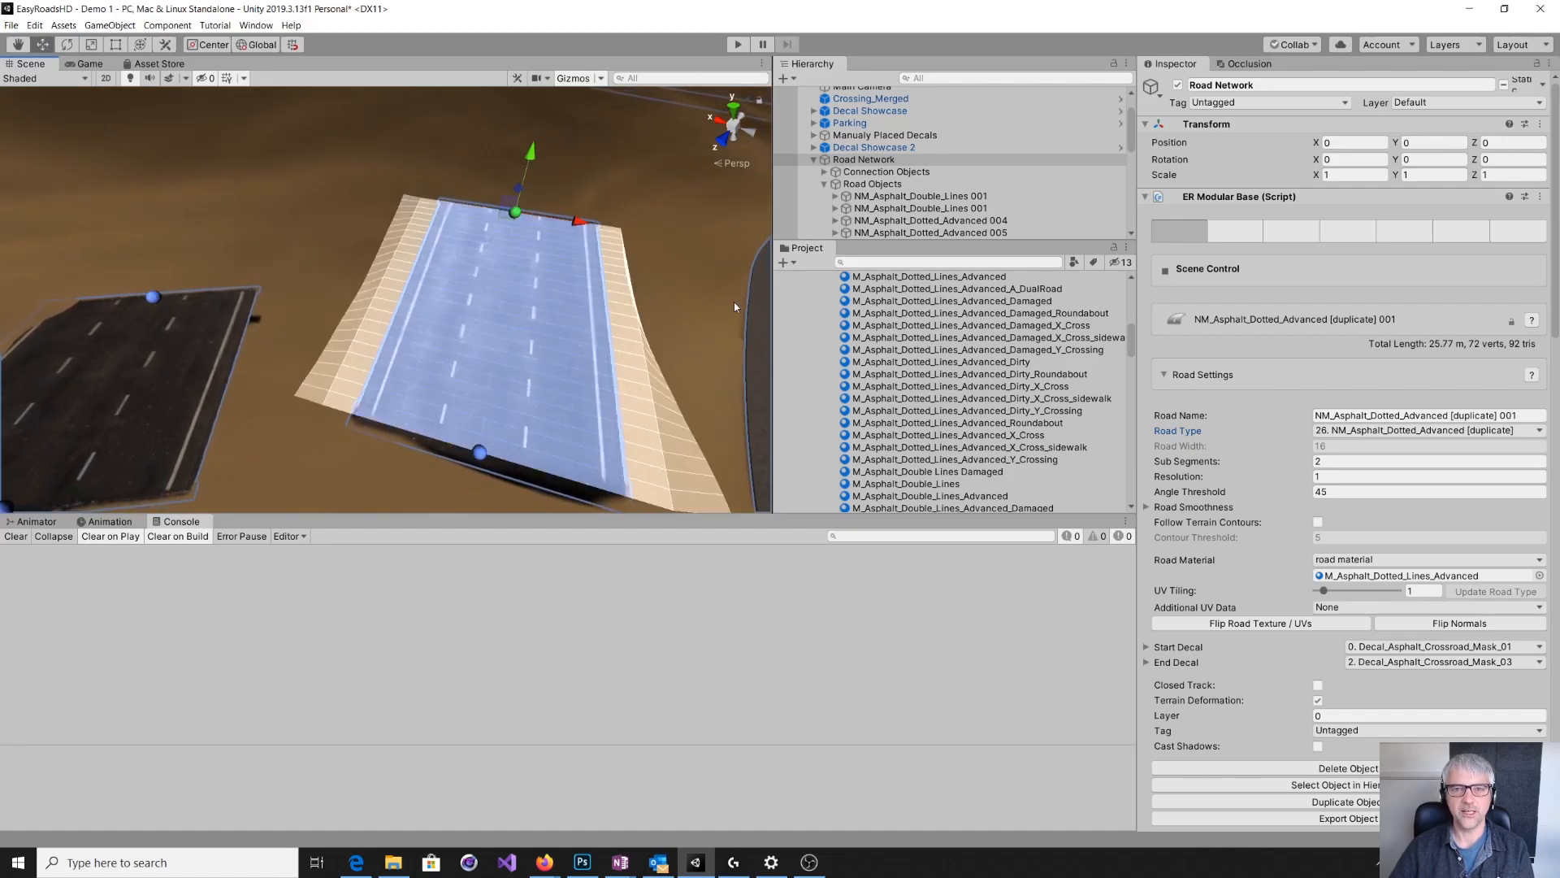